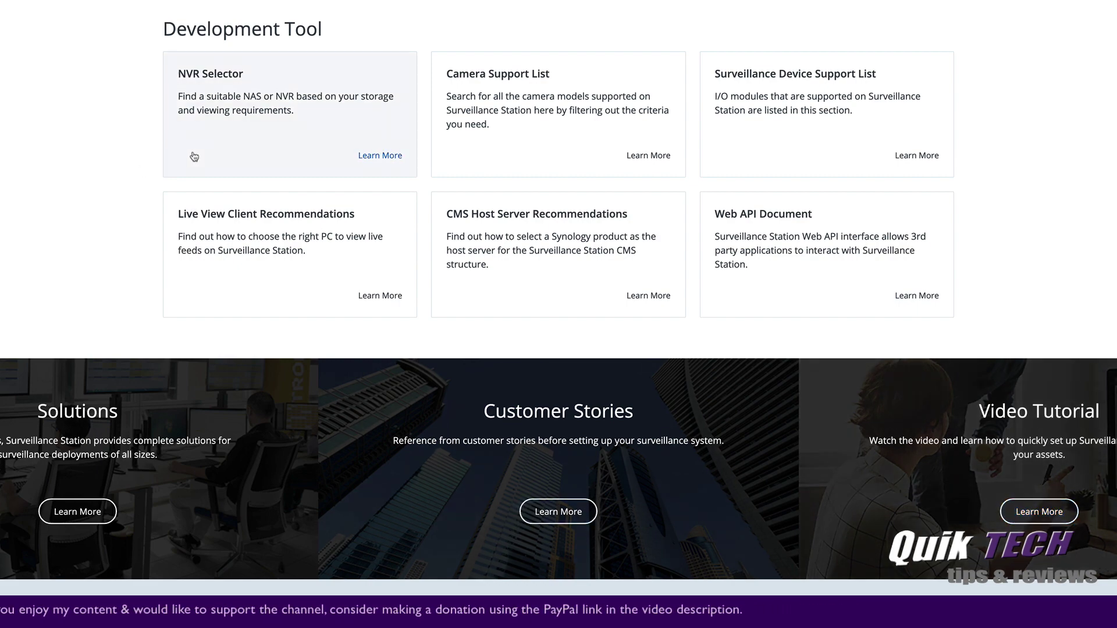
Step: In the NVR Selector, set 4 cameras and review recommendations: 13 Mbps bandwidth, 4.02 TB disk
left_click(260, 98)
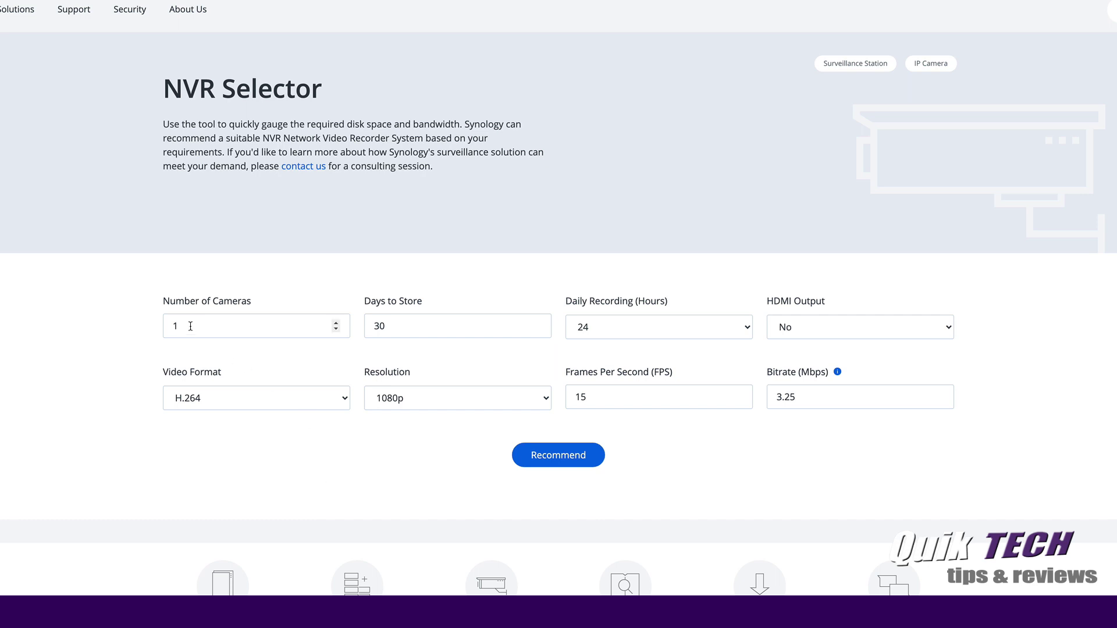
left_click_drag(190, 326, 142, 327)
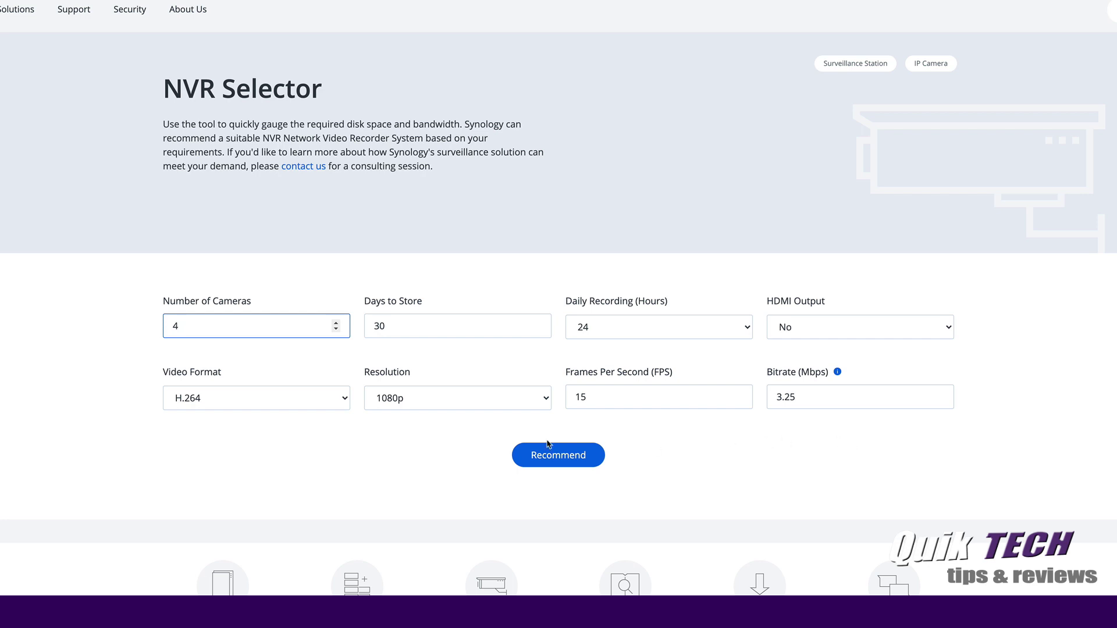
left_click(556, 461)
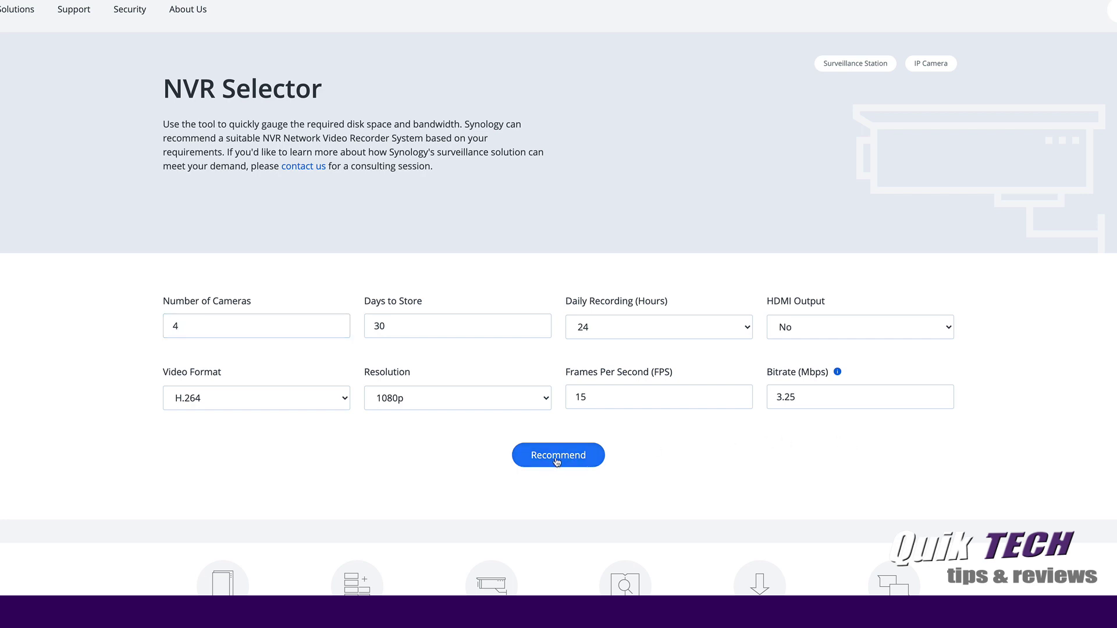
scroll(1073, 472, "down", 5)
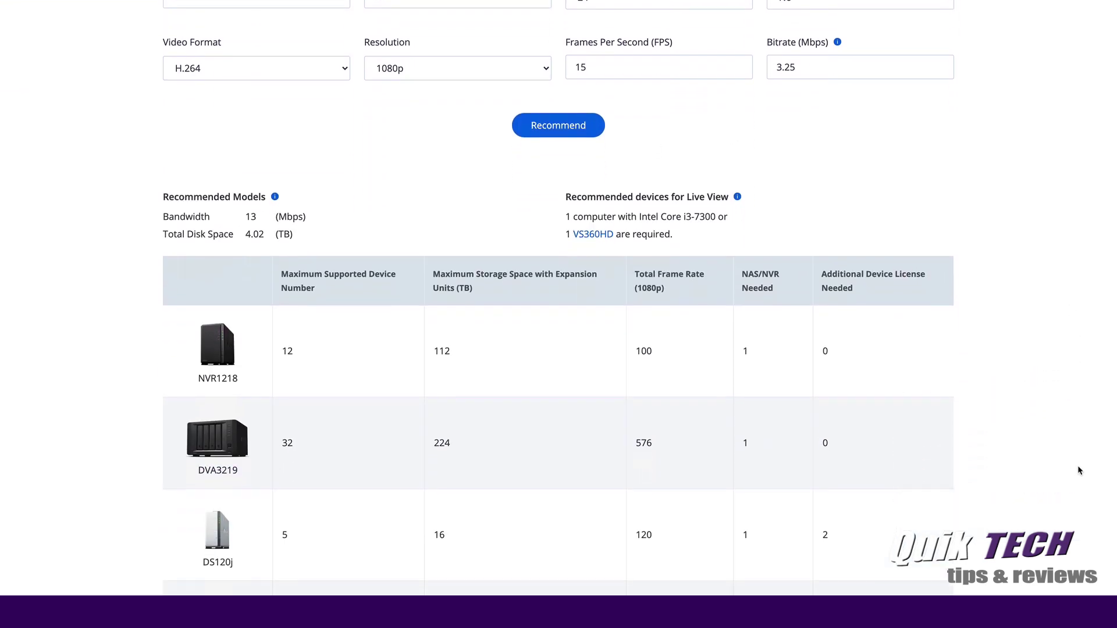
scroll(1078, 470, "down", 3)
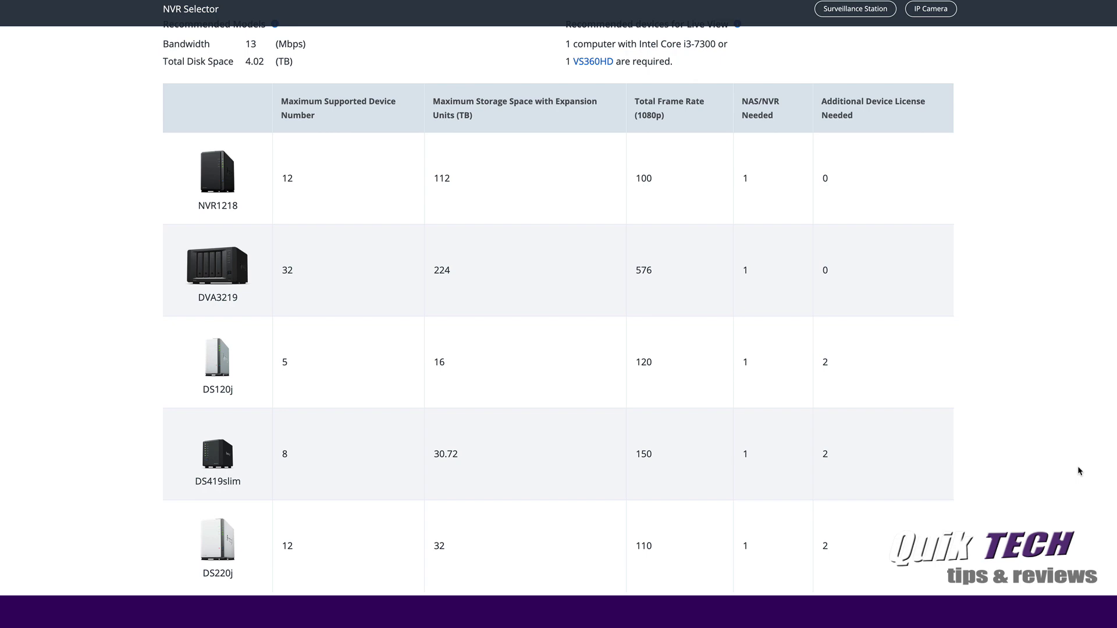
scroll(1078, 470, "up", 8)
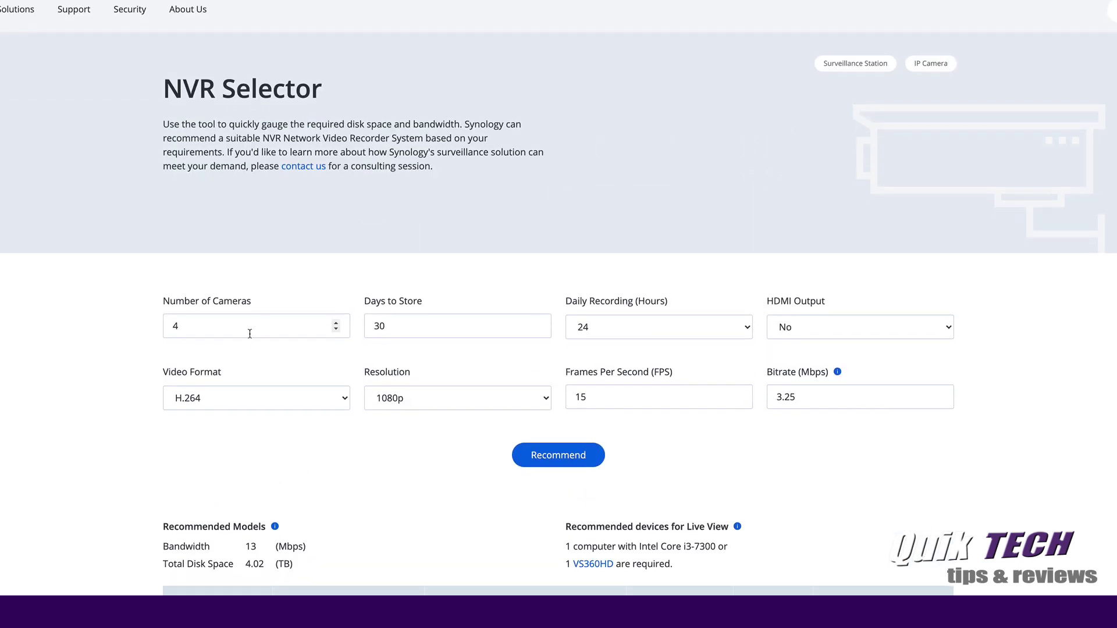
Step: Reconfigure the selector for 16 cameras at 4K, 30 FPS and 26.10 Mbps bitrate
double_click(250, 333)
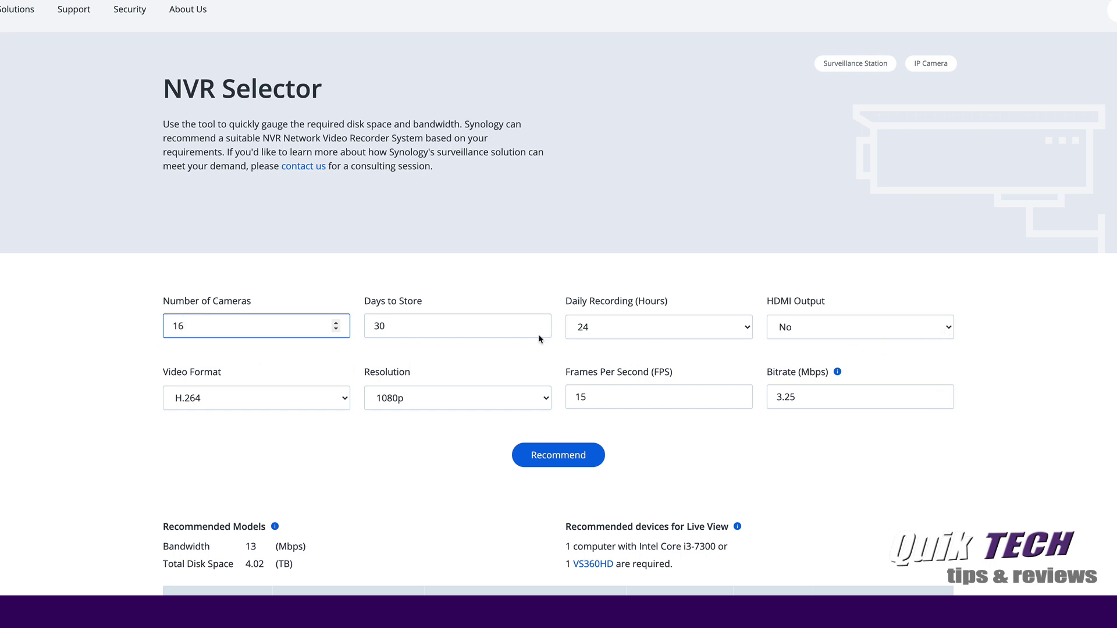
left_click(550, 398)
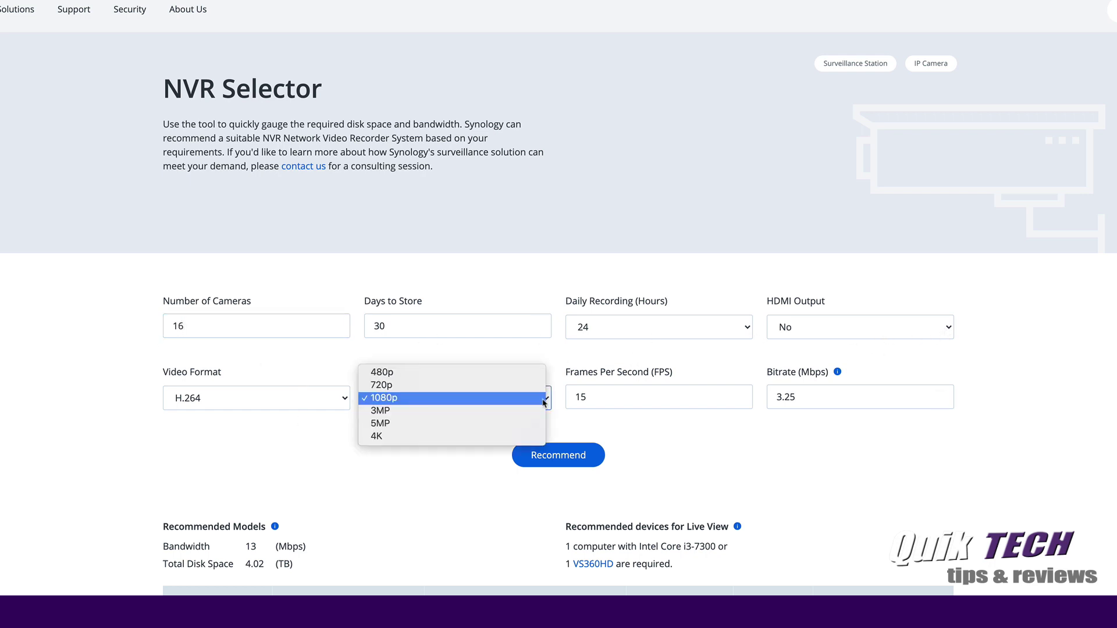
left_click(423, 439)
key("Tab")
type("3")
key("Tab")
type("26.10")
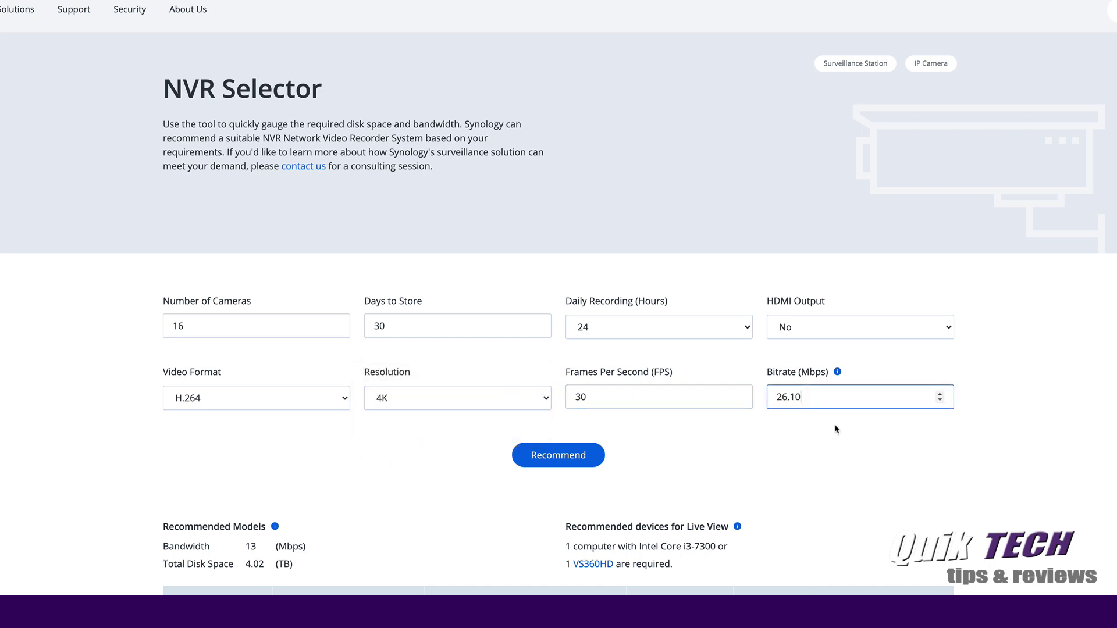
Step: Recalculate and review the recommendations: 417.6 Mbps bandwidth and 129.03 TB disk space
left_click(549, 462)
scroll(558, 314, "down", 9)
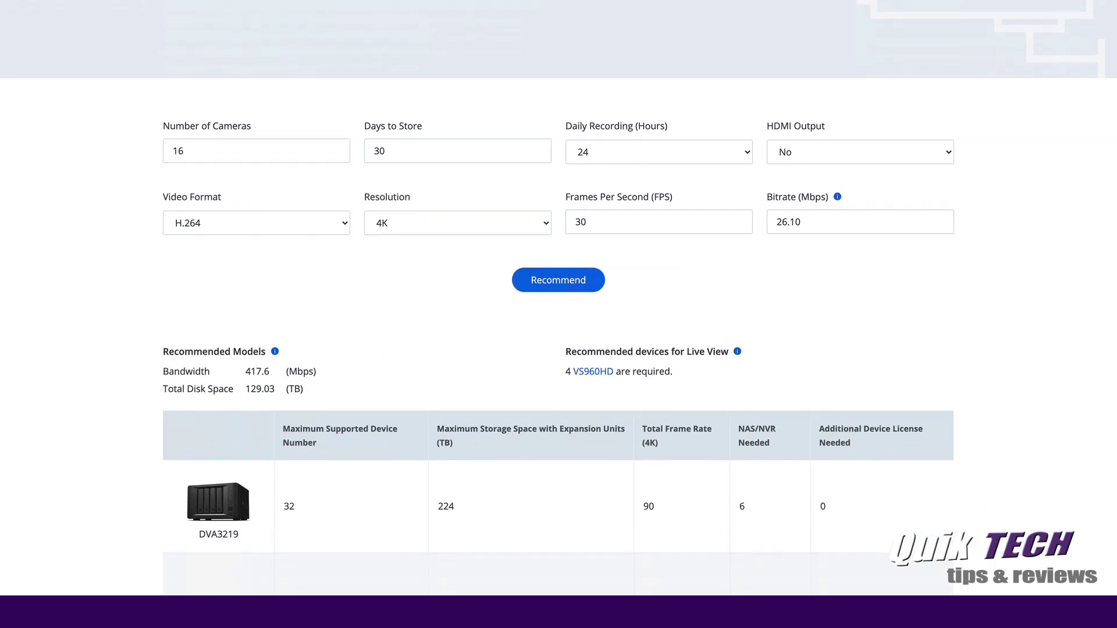
scroll(558, 314, "up", 1)
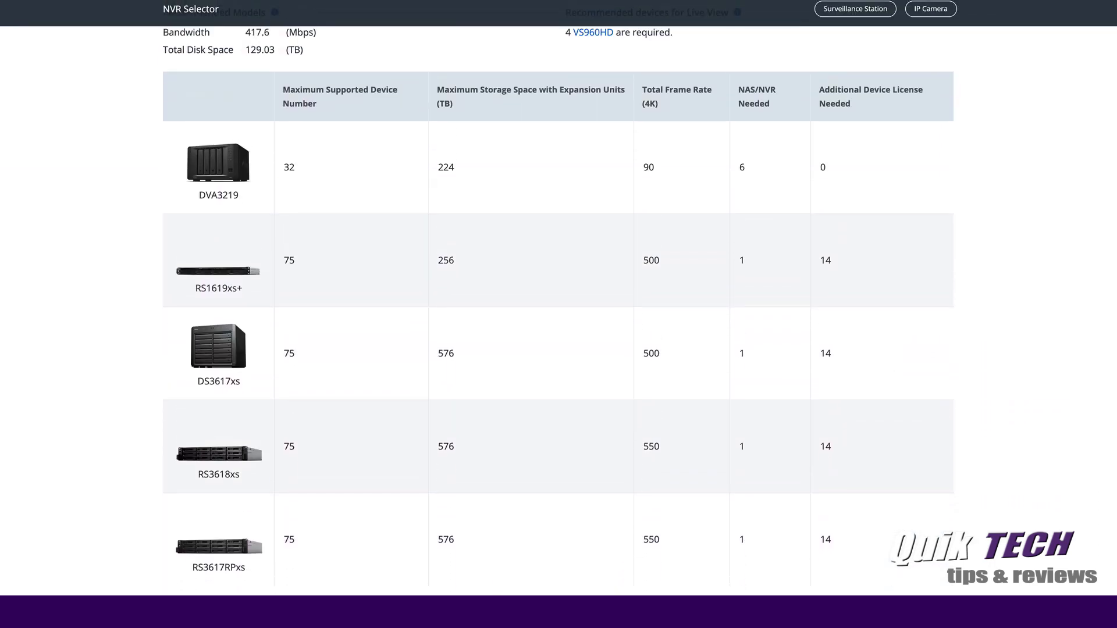
scroll(558, 314, "up", 1)
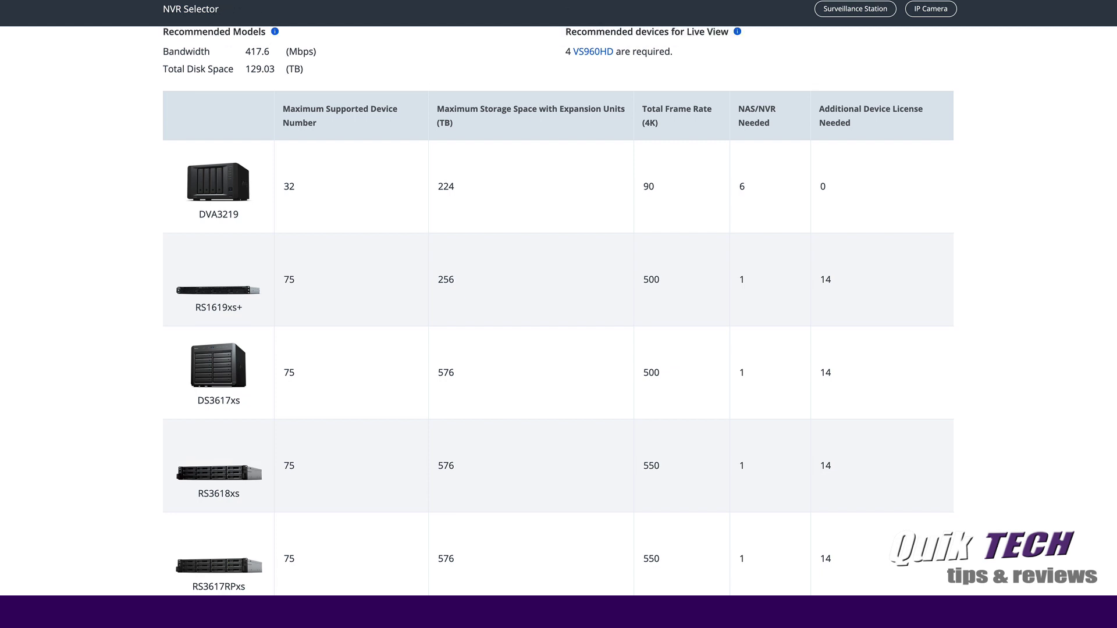
scroll(558, 314, "up", 8)
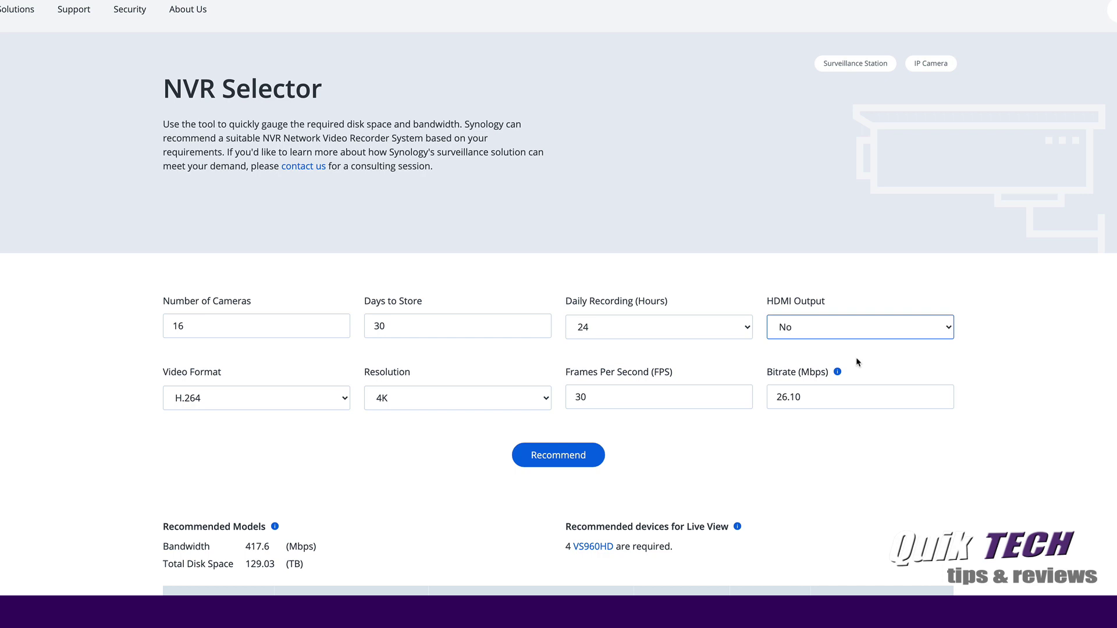
Step: Set HDMI Output to Yes and recalculate the NVR recommendations, scrolling through the results
left_click(945, 334)
left_click(873, 313)
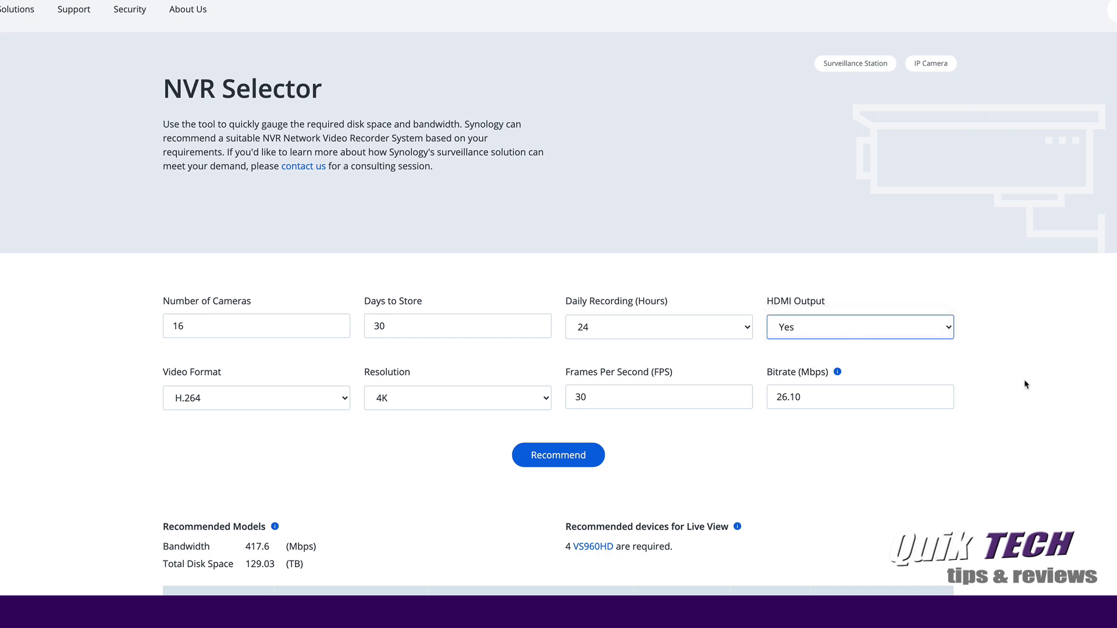
left_click(581, 457)
scroll(1043, 437, "down", 2)
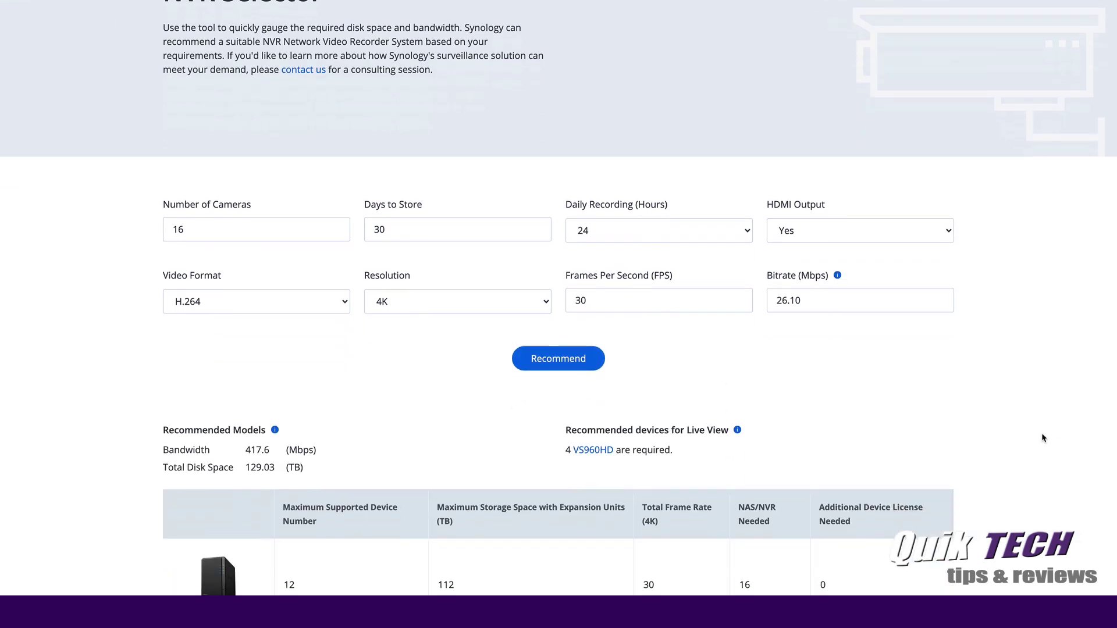
scroll(1043, 438, "down", 6)
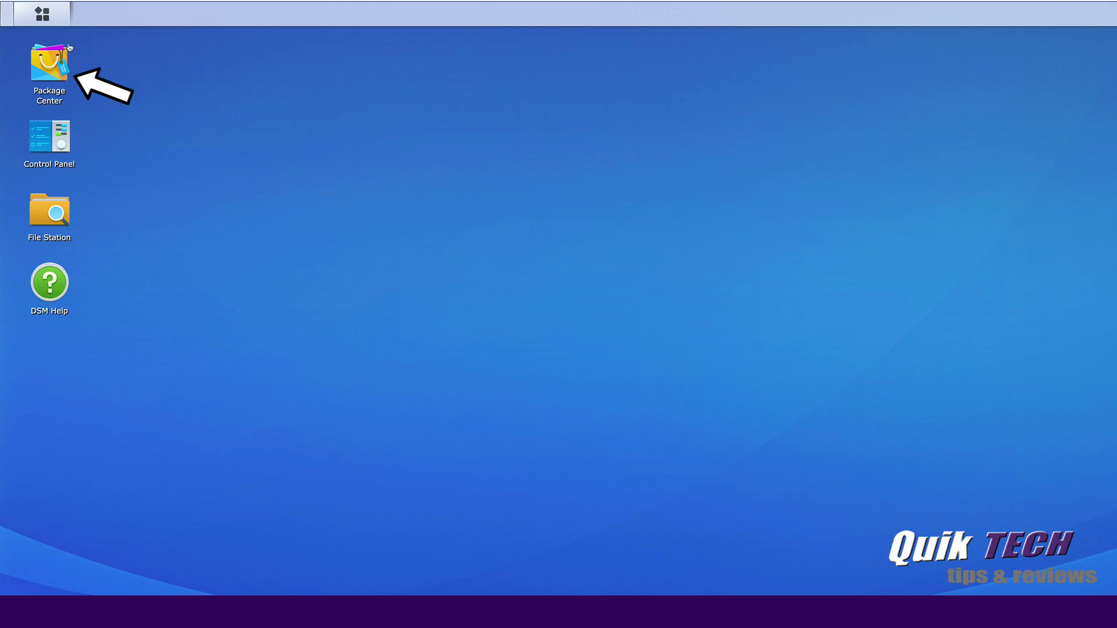
Step: In Package Center, filter all packages to the Surveillance category and install Surveillance Station
left_click(52, 74)
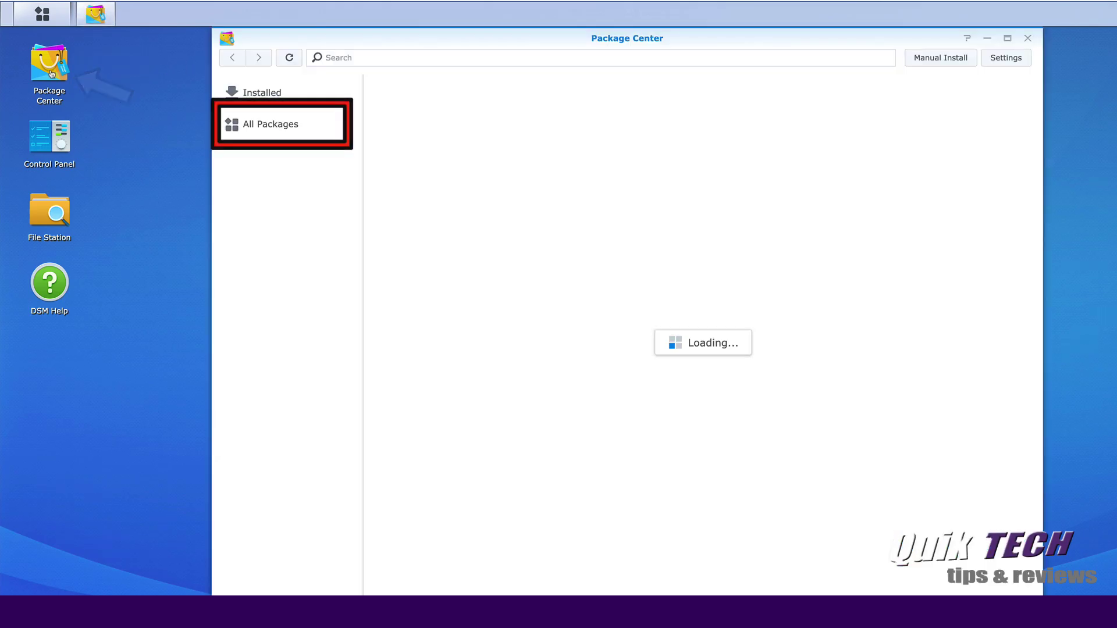
left_click(266, 123)
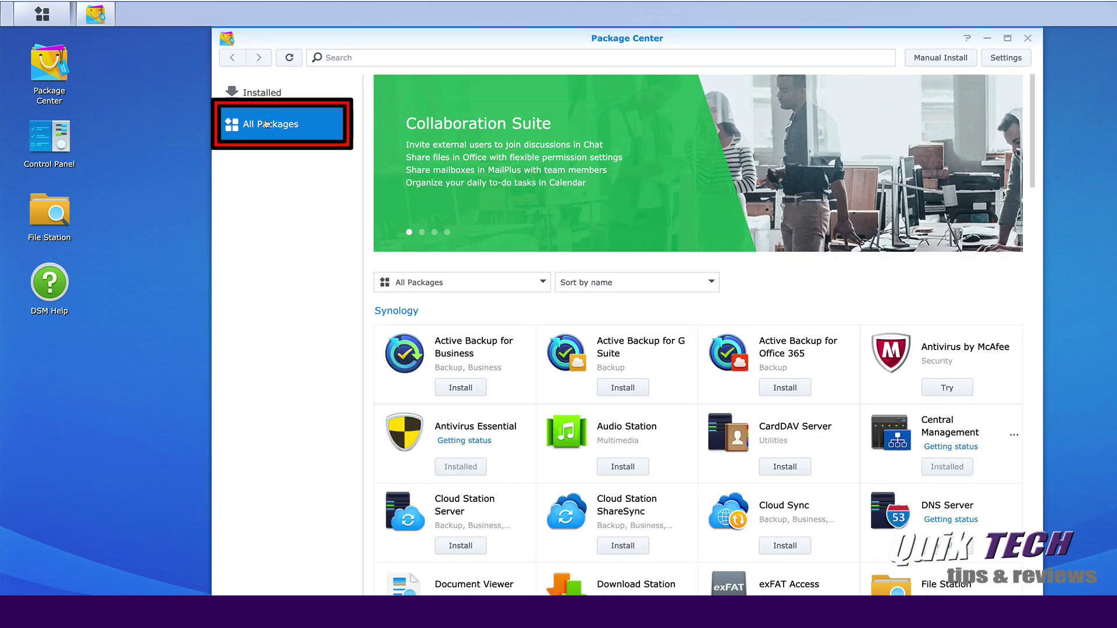
left_click(543, 284)
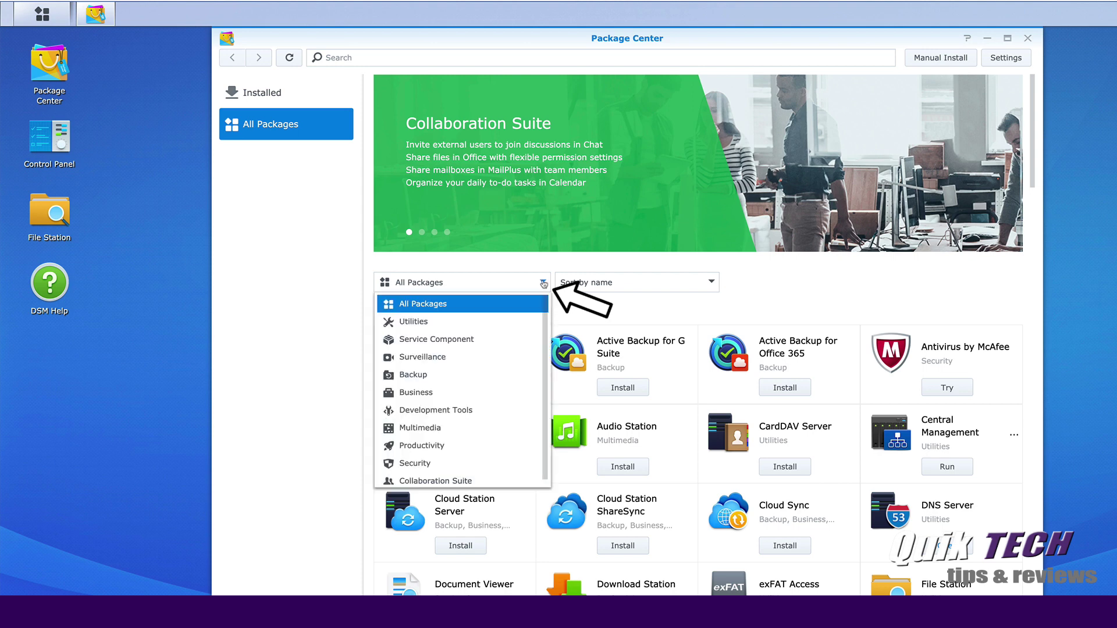
left_click(440, 359)
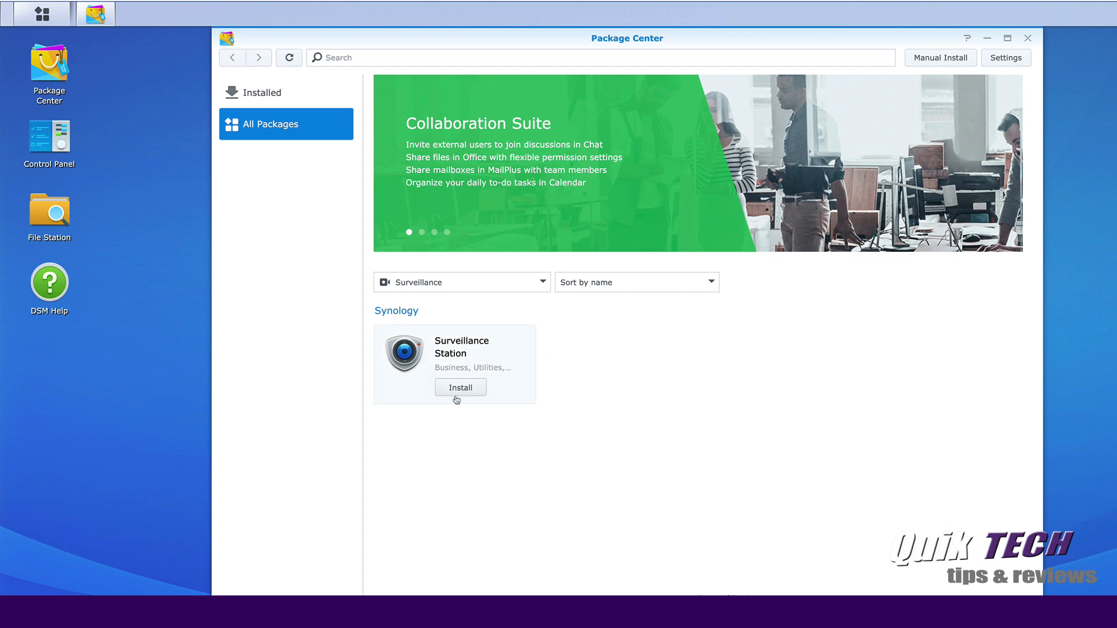
left_click(461, 388)
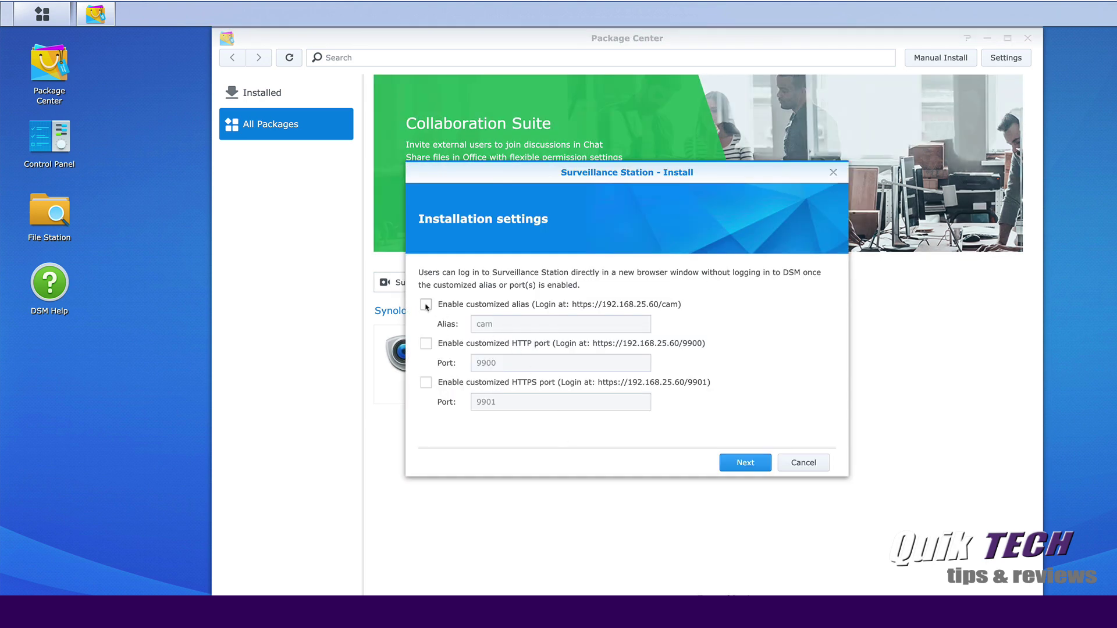
Step: Enable the custom alias cam and custom HTTP/HTTPS ports 9900 and 9901, then apply the installation
left_click(425, 304)
left_click(426, 344)
left_click(426, 382)
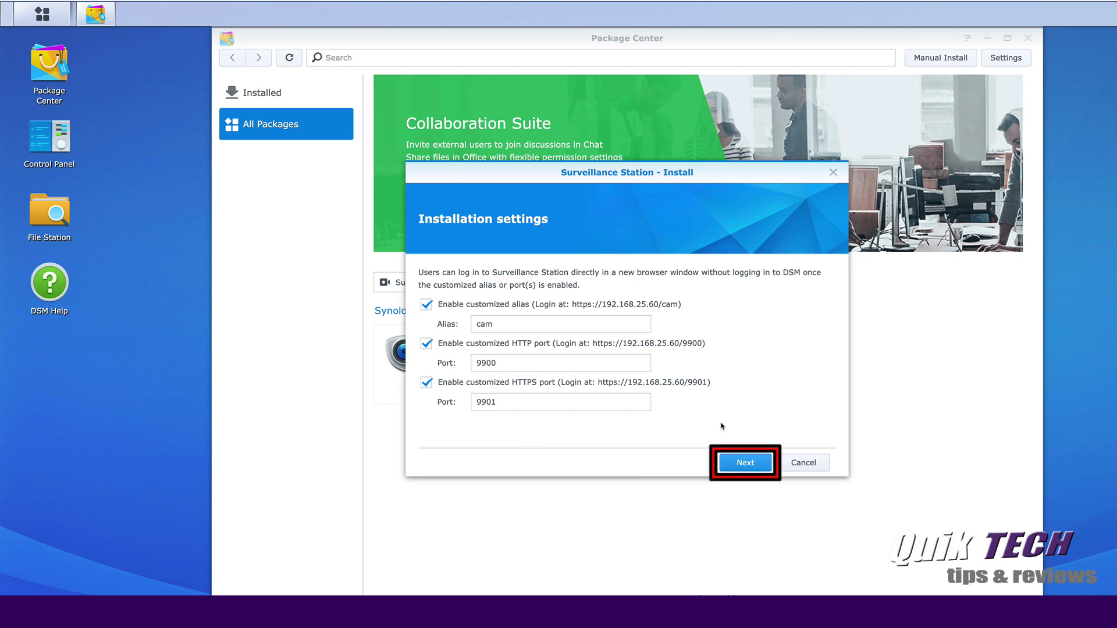
left_click(744, 463)
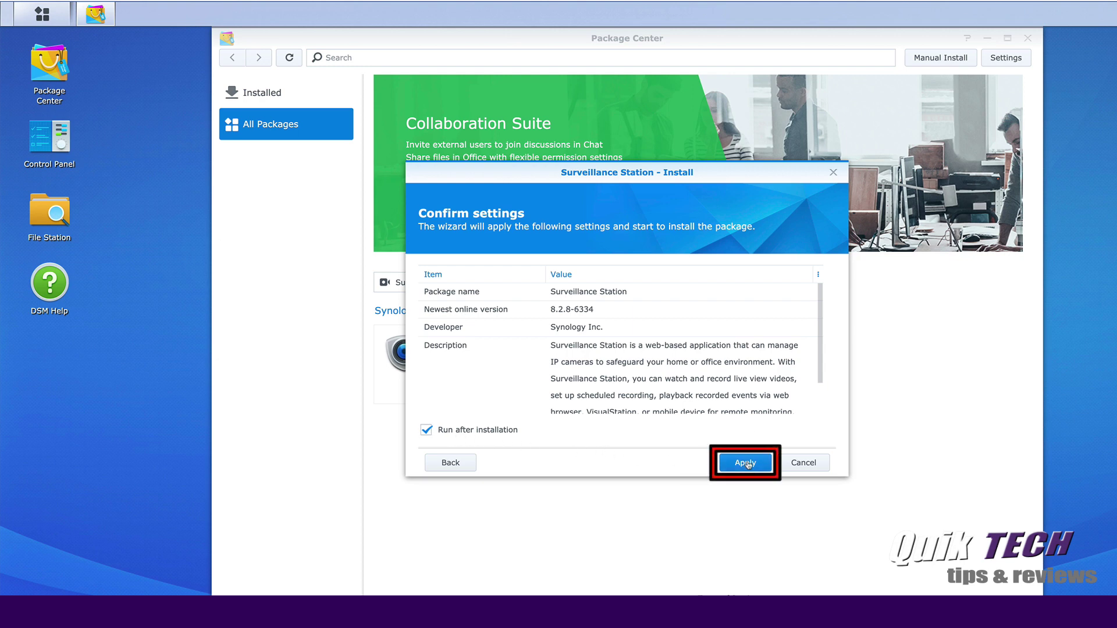
left_click(747, 463)
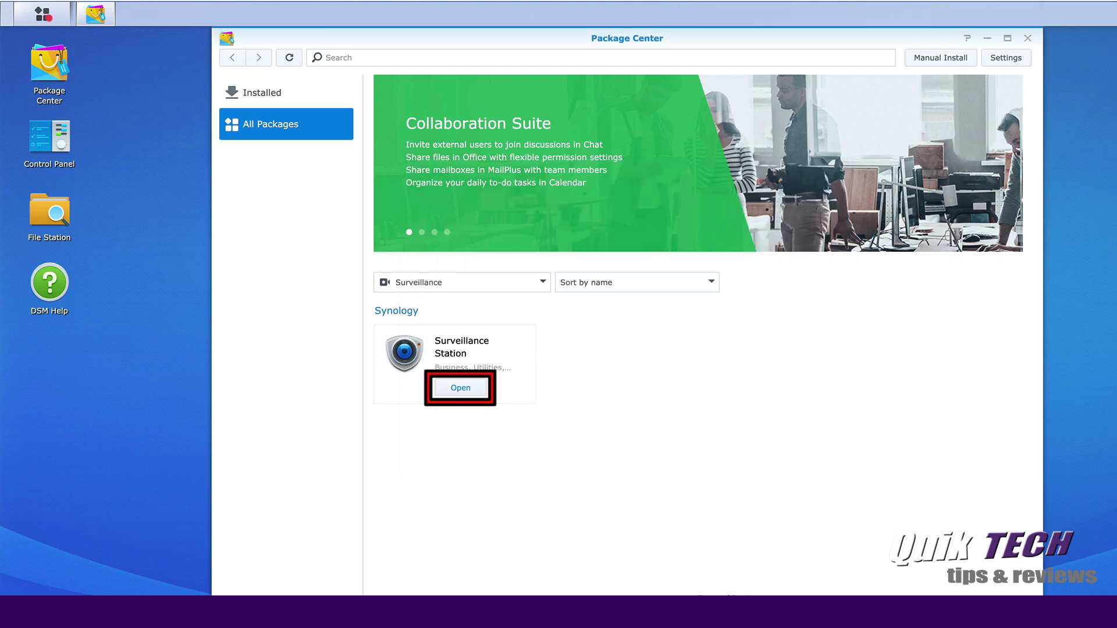
left_click(461, 388)
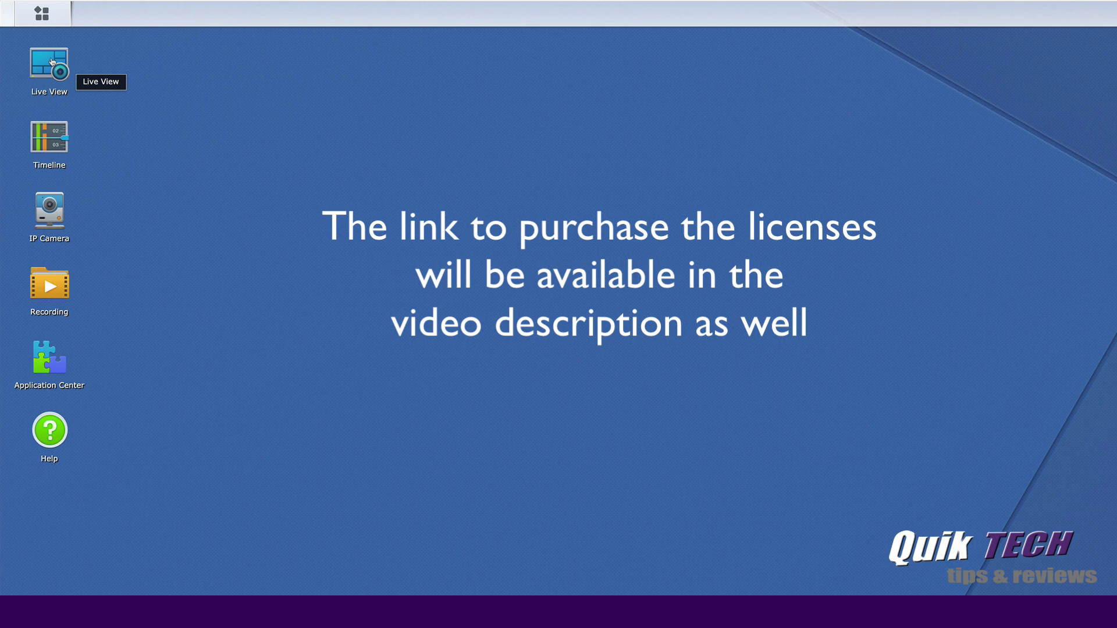
left_click(52, 62)
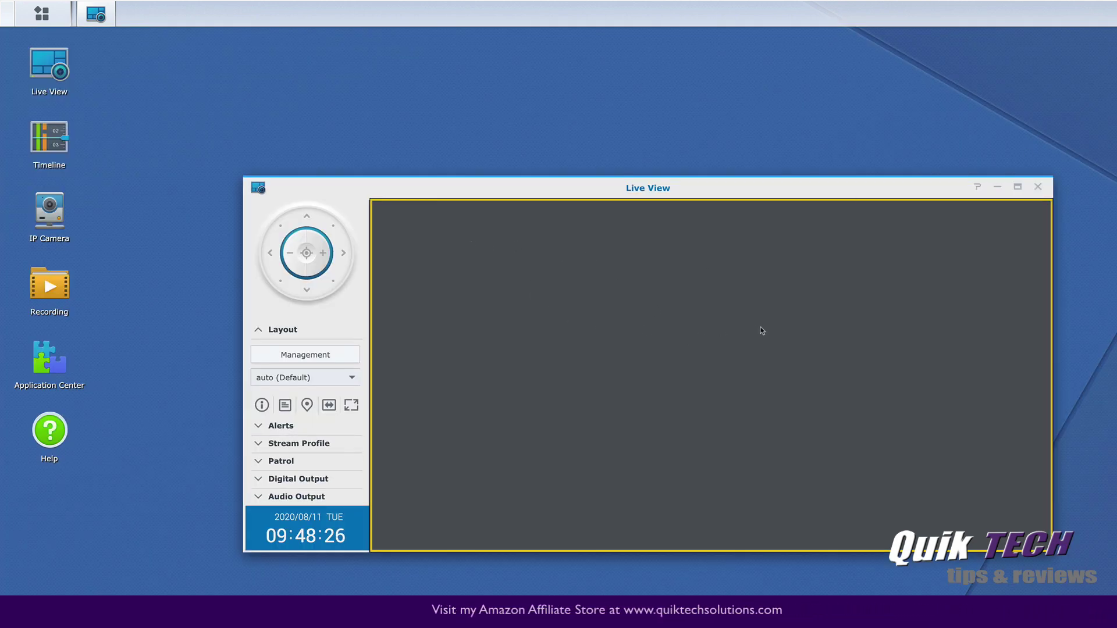
left_click(1038, 188)
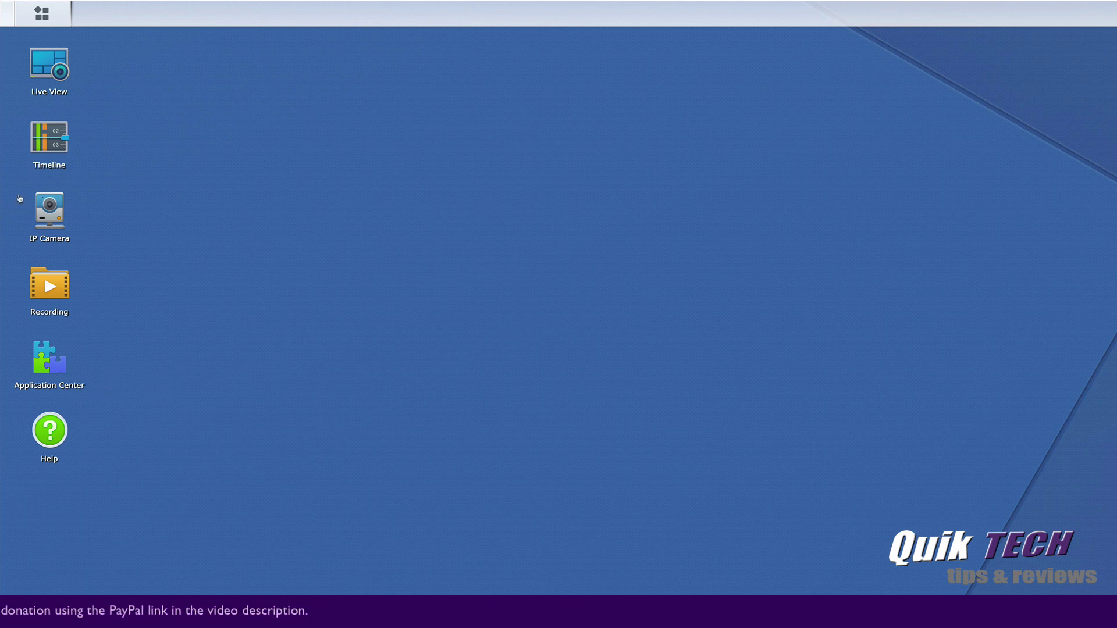
Step: Open the IP Camera manager and launch the Add Camera Wizard
left_click(50, 207)
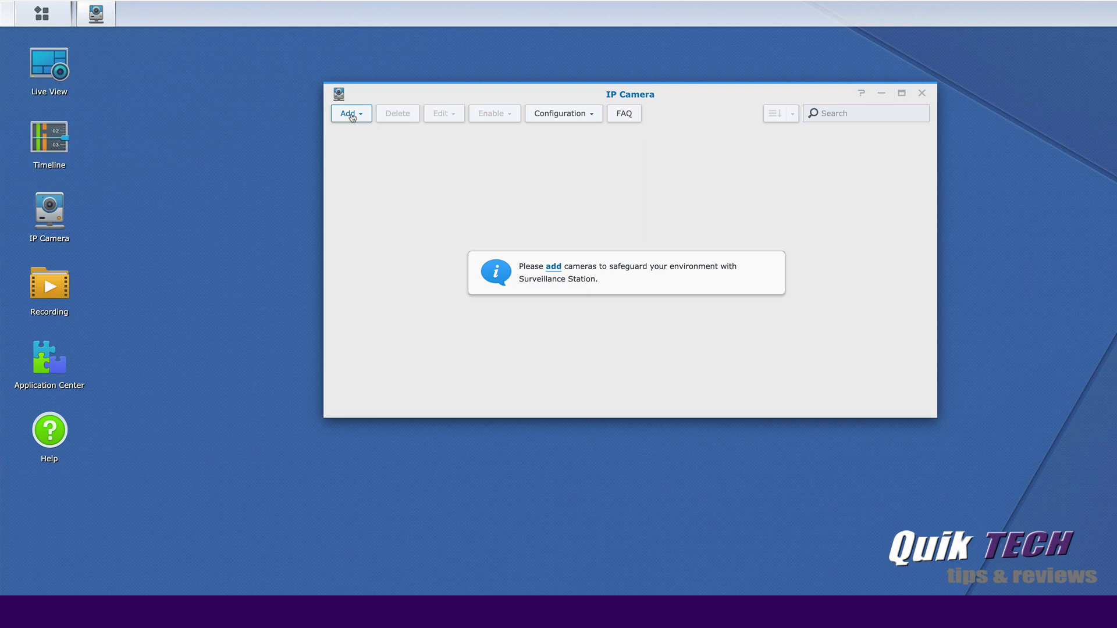
left_click(553, 268)
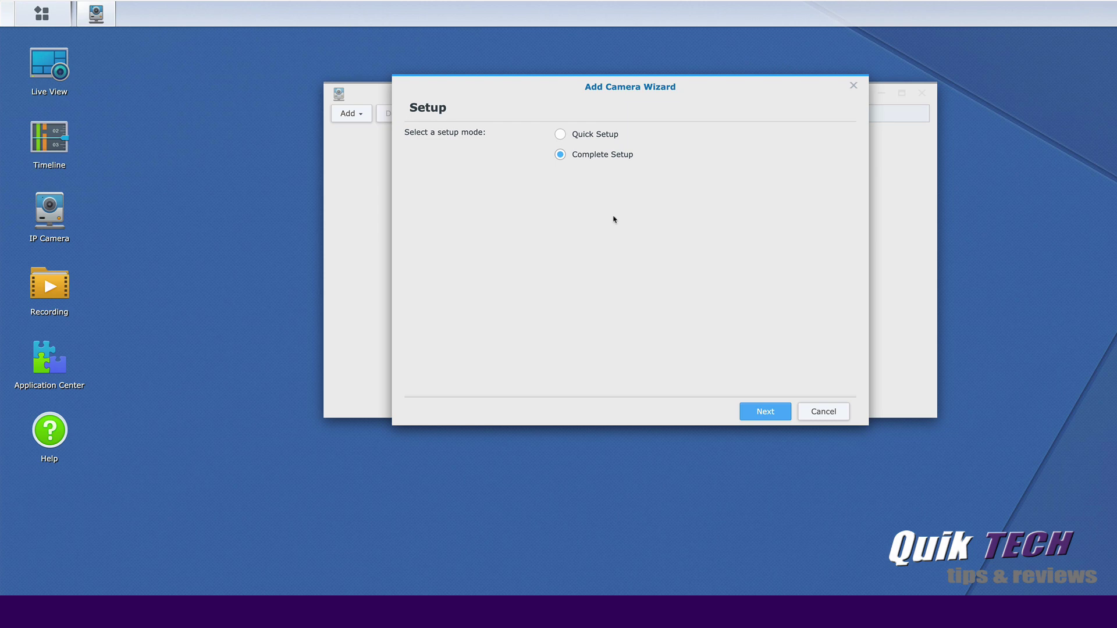
Step: Use Complete Setup, search the network, and pick the ONVIF IPC-122 camera at 192.168.25.125
left_click(765, 412)
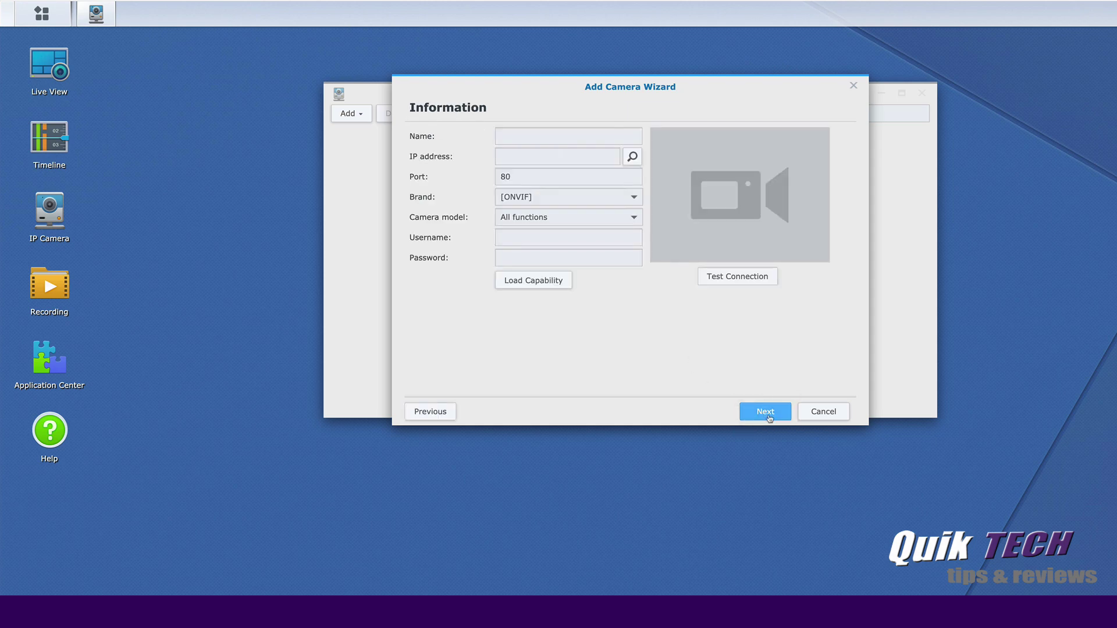
left_click(632, 158)
left_click(550, 104)
left_click(478, 107)
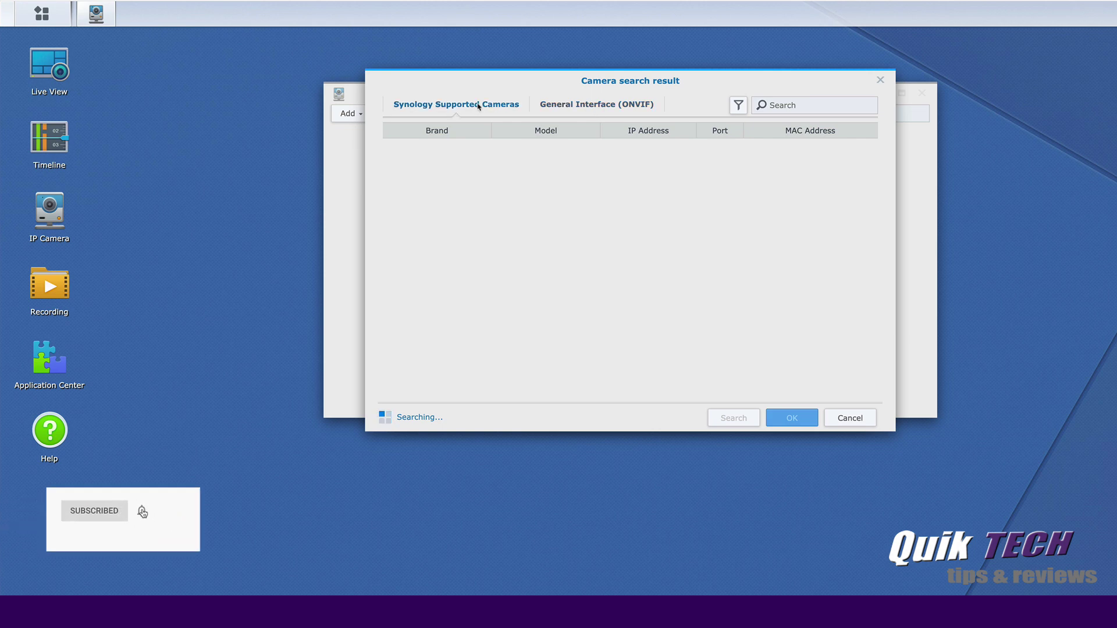
left_click(581, 106)
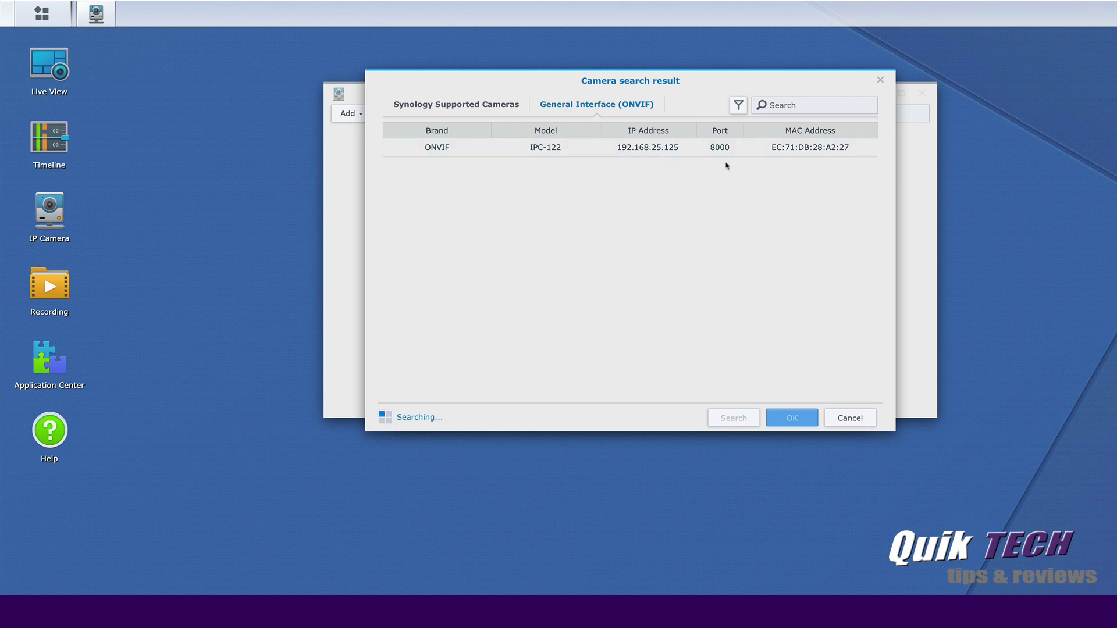
left_click(588, 150)
left_click(792, 420)
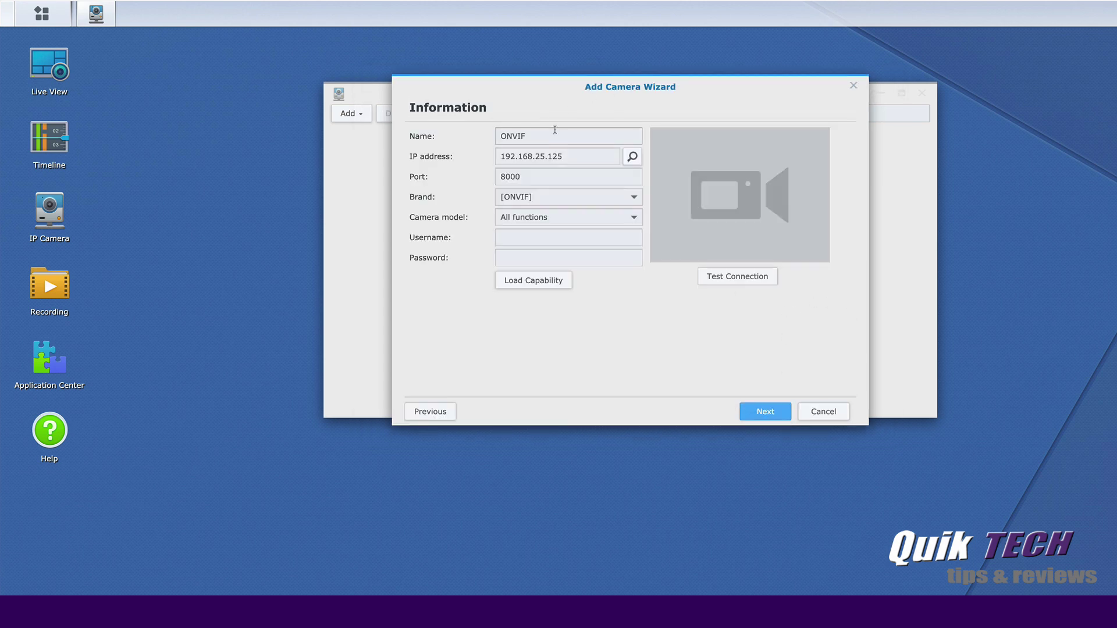
Step: Rename the camera to 'Lab Cam' and set its brand to Reolink
left_click_drag(556, 132, 468, 135)
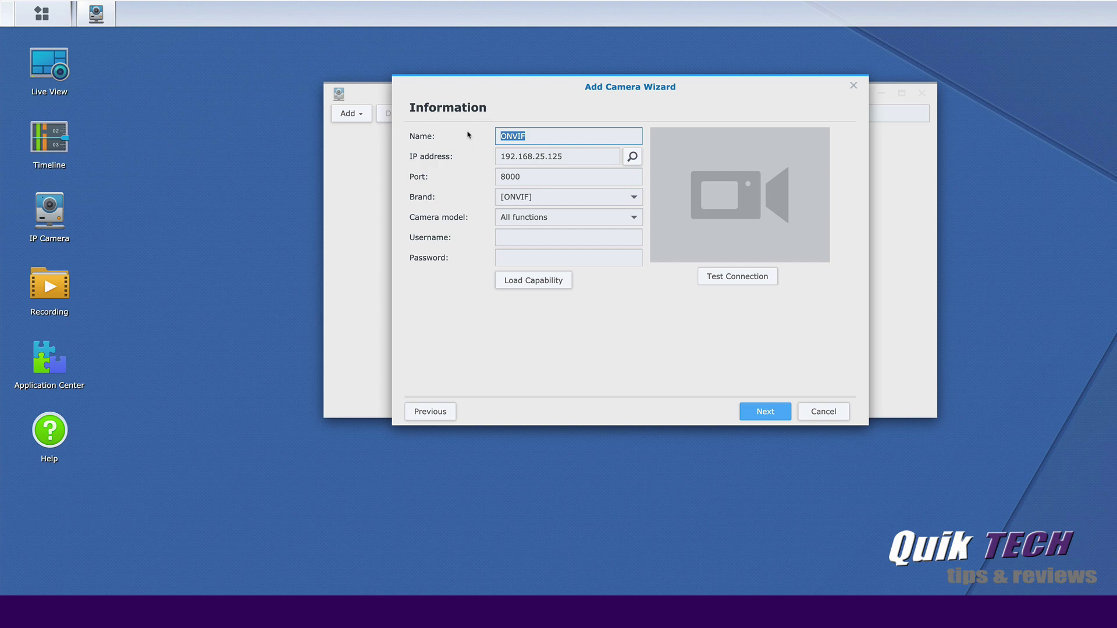
type("Lab Cam")
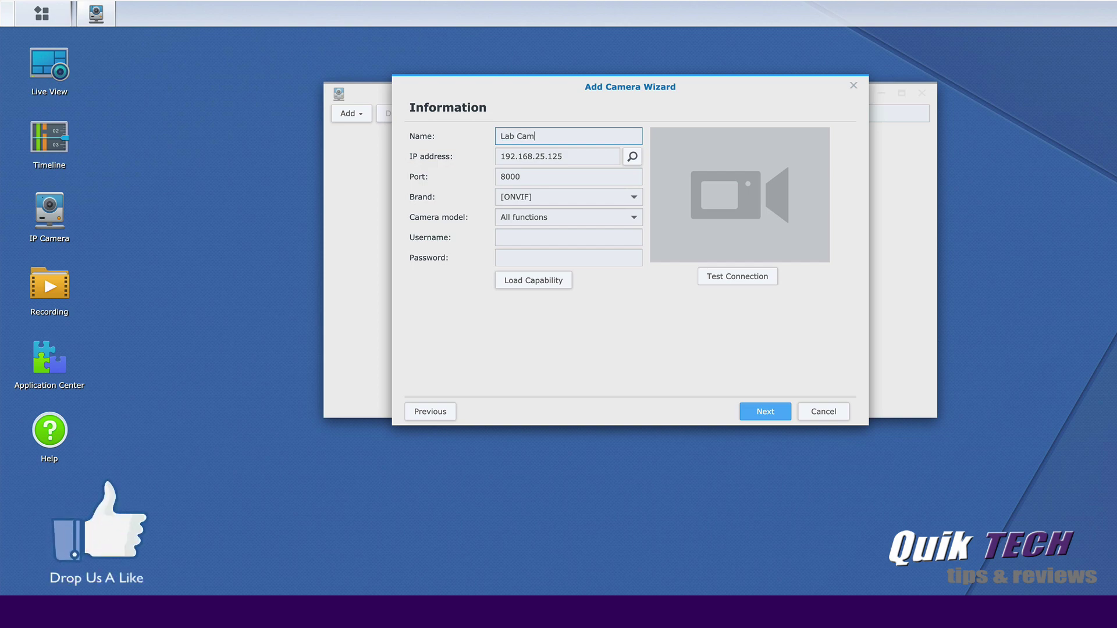
left_click(633, 197)
scroll(610, 294, "down", 2)
type("r")
left_click(519, 218)
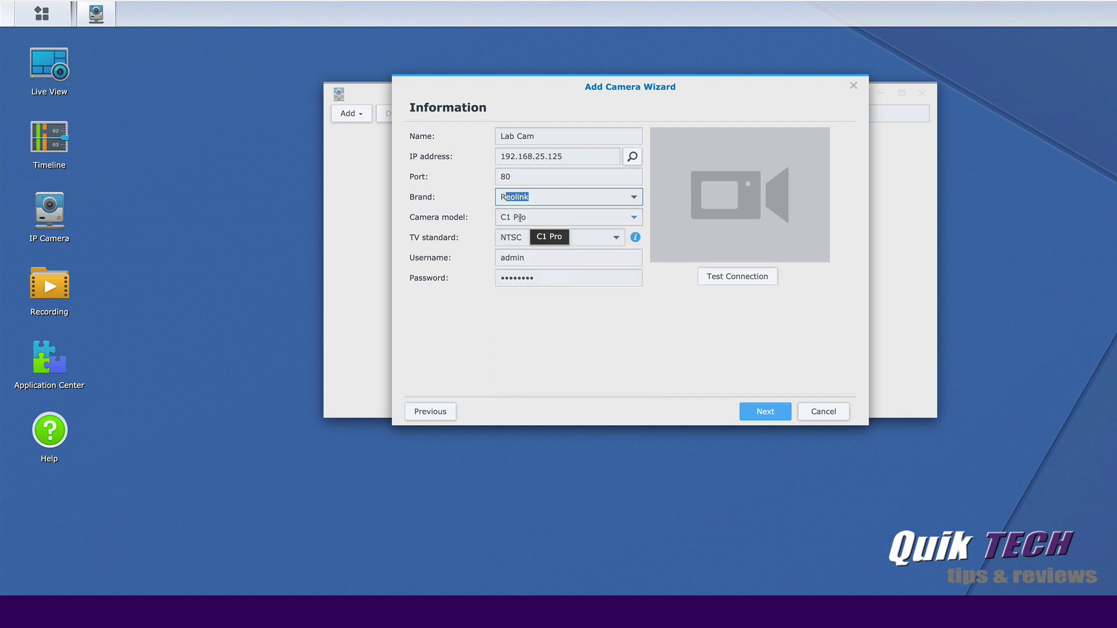
Step: Choose model RLC-410-5MP, re-enter the camera password, and pass the connection test
left_click(633, 217)
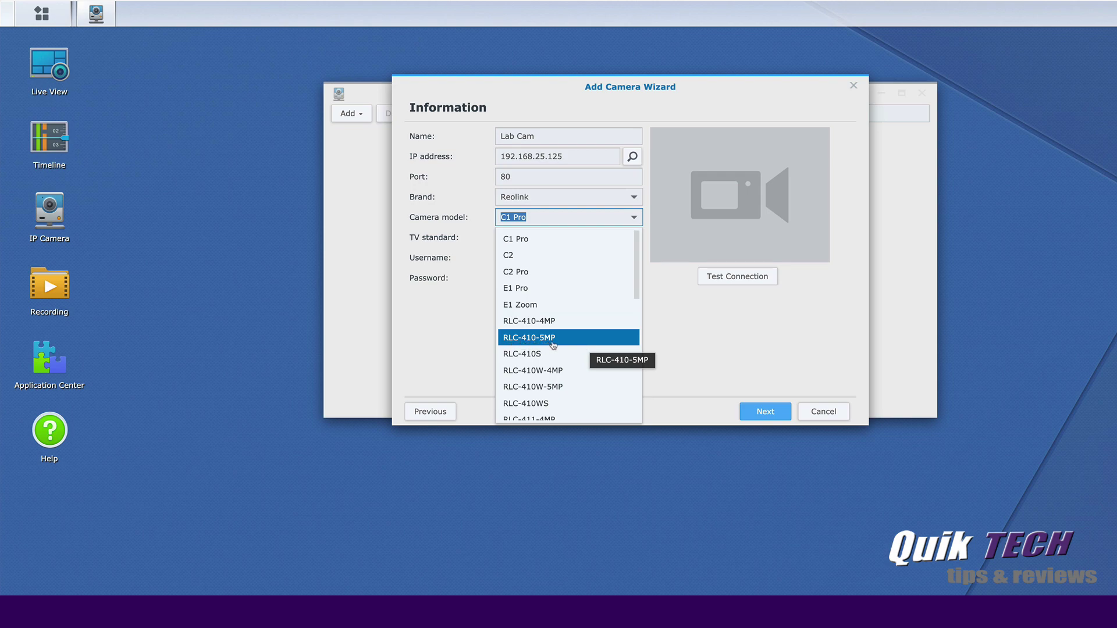
scroll(554, 344, "down", 5)
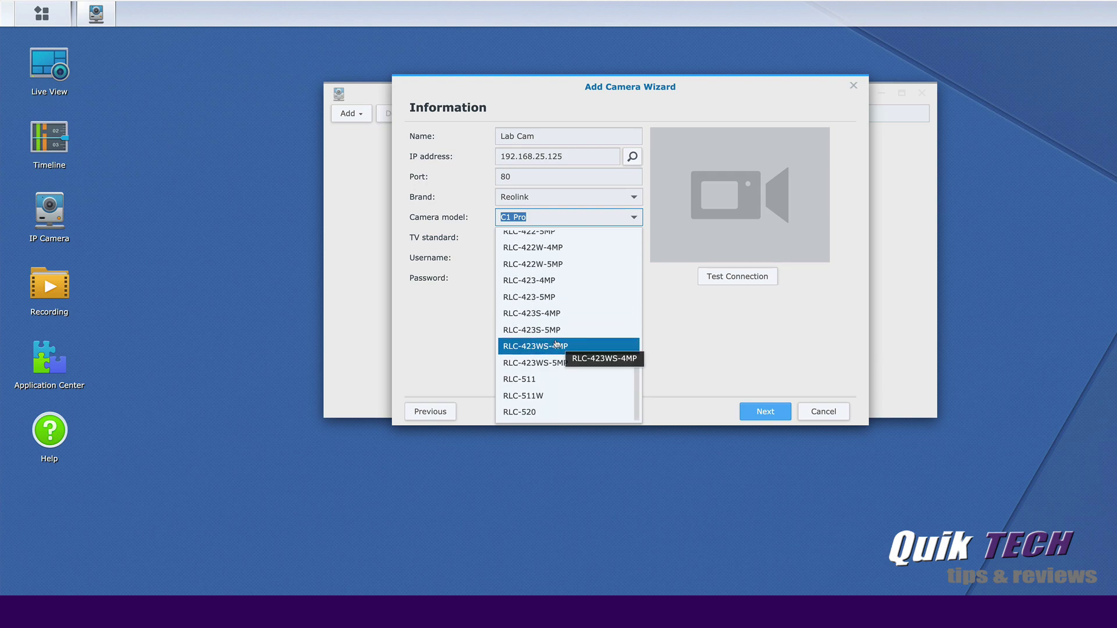
scroll(557, 345, "up", 5)
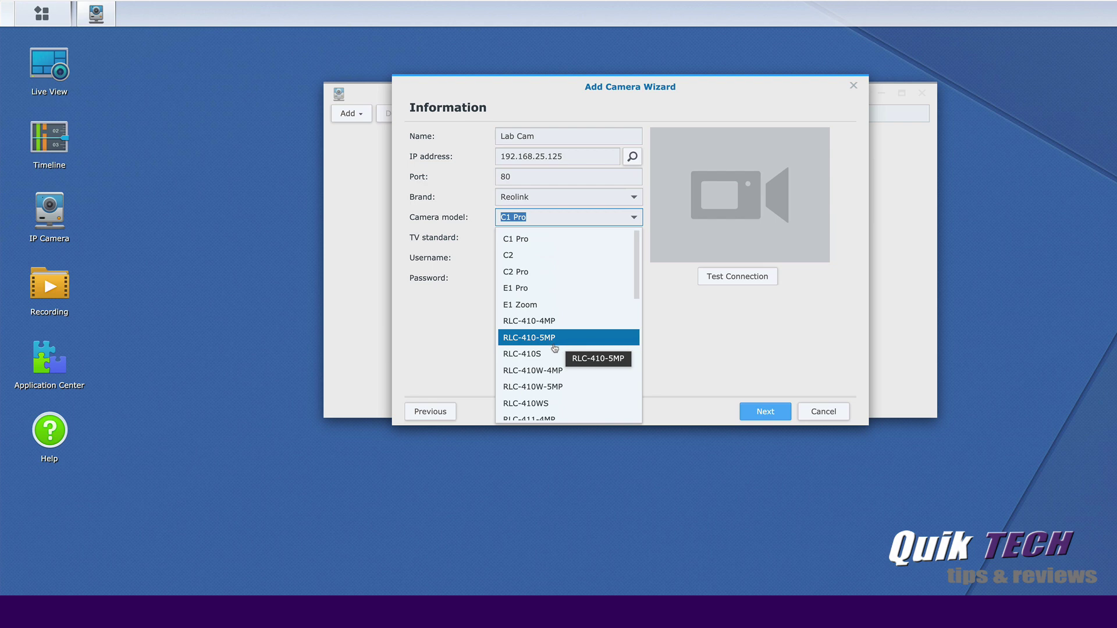
left_click(532, 342)
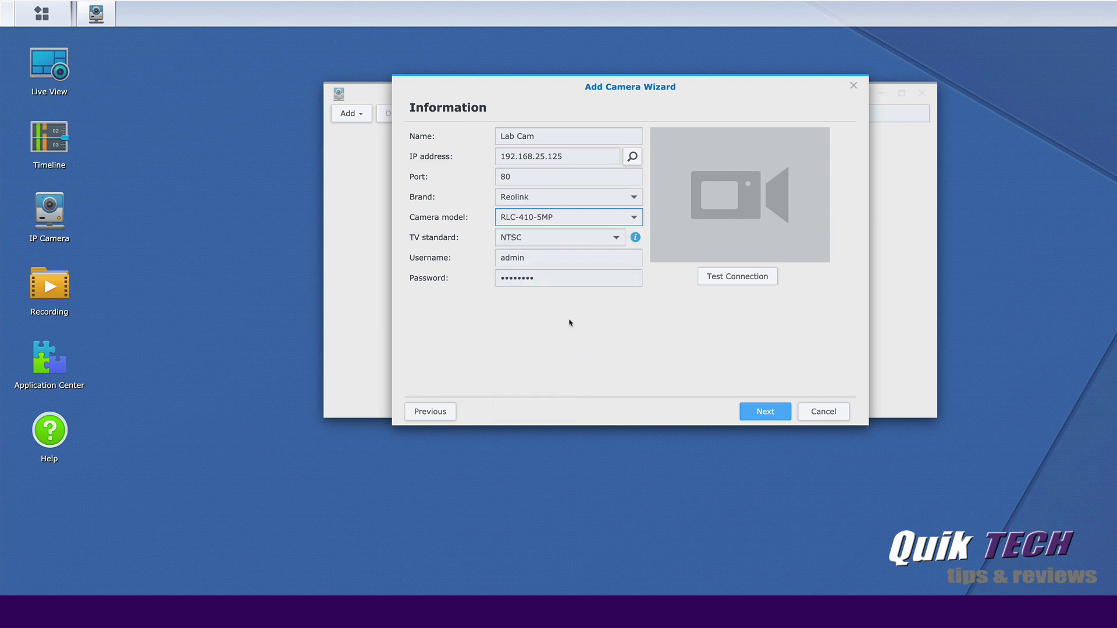
double_click(553, 279)
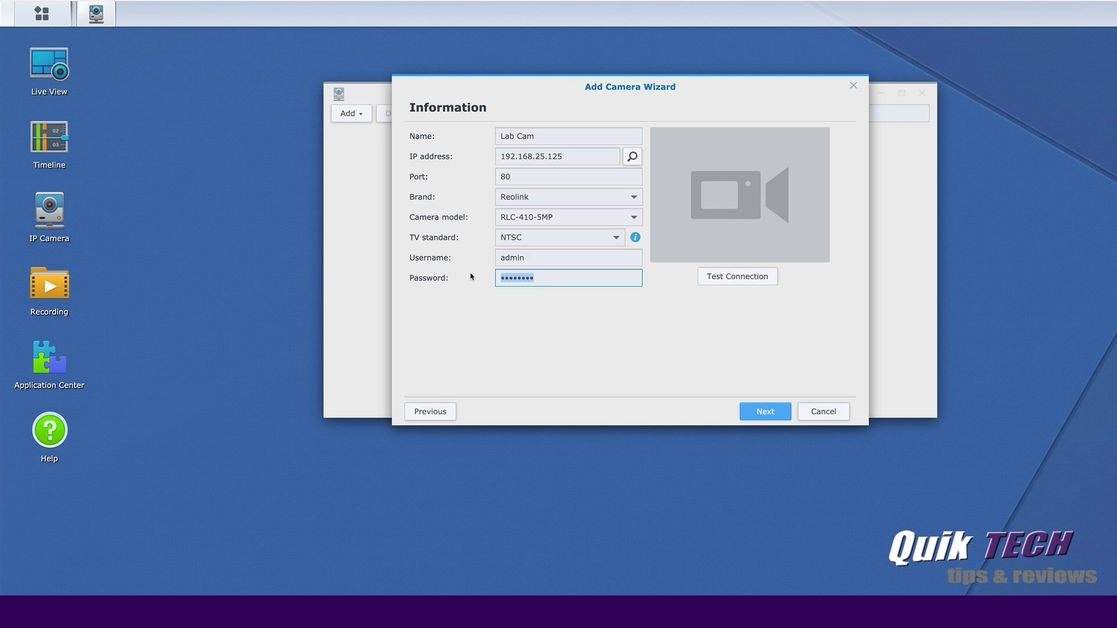
type("a")
left_click(728, 275)
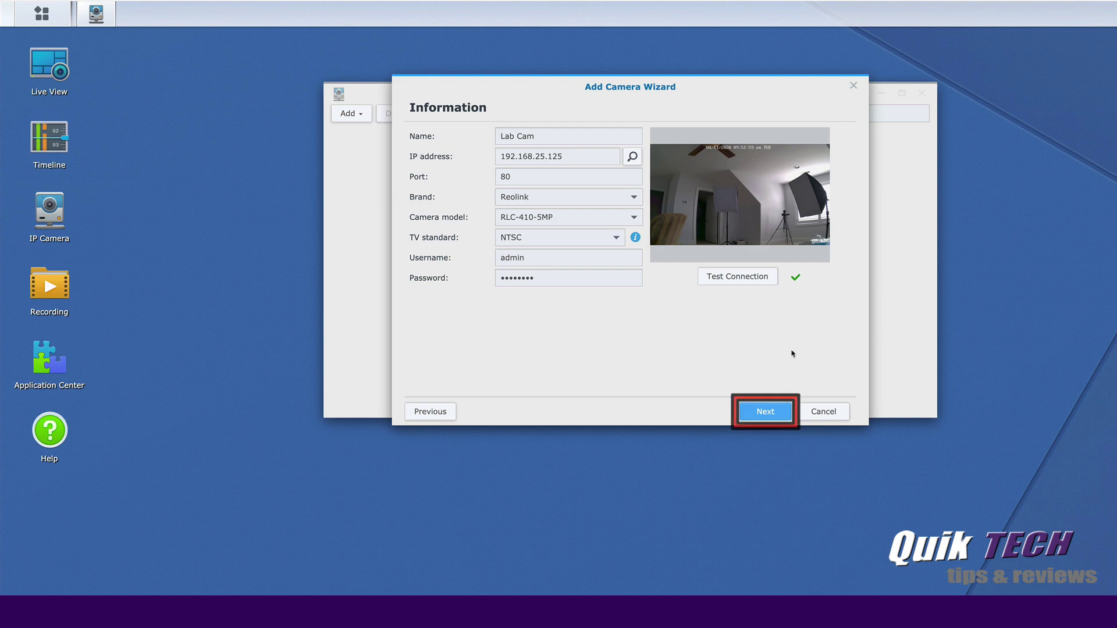
Step: Set Lab Cam's video stream to 15 FPS, keeping the bitrate at 1024 Kbps
left_click(766, 414)
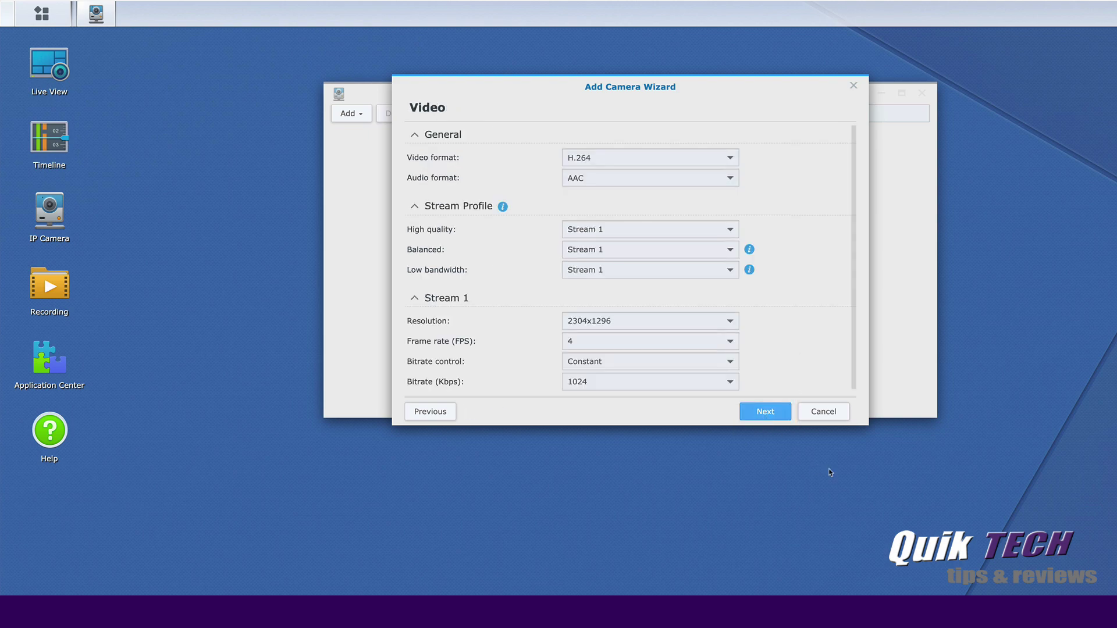
scroll(806, 291, "down", 1)
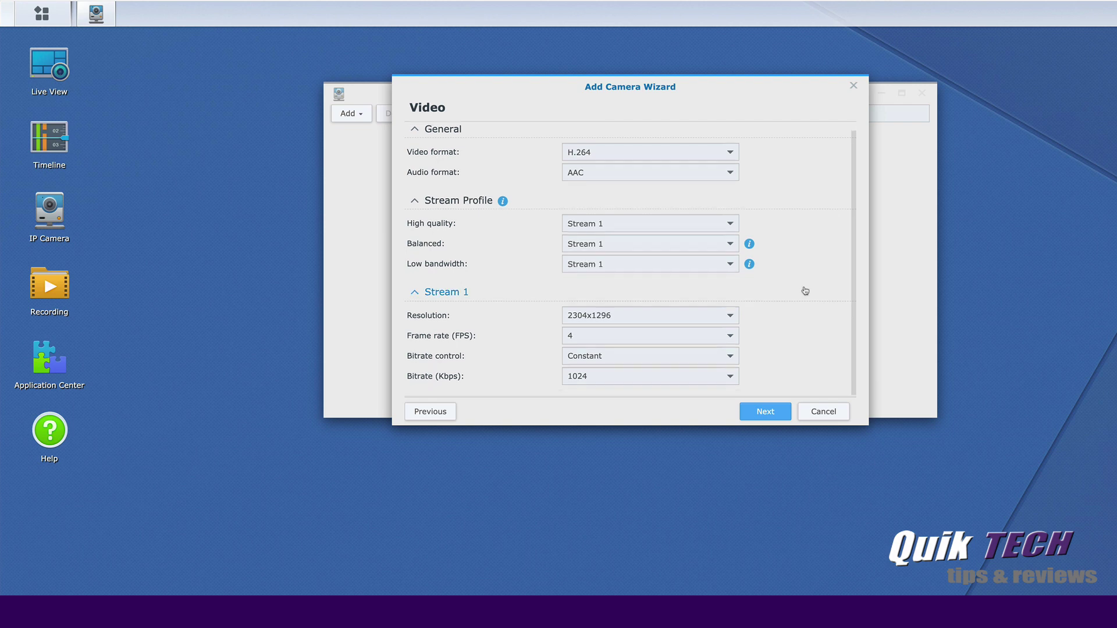
left_click(731, 338)
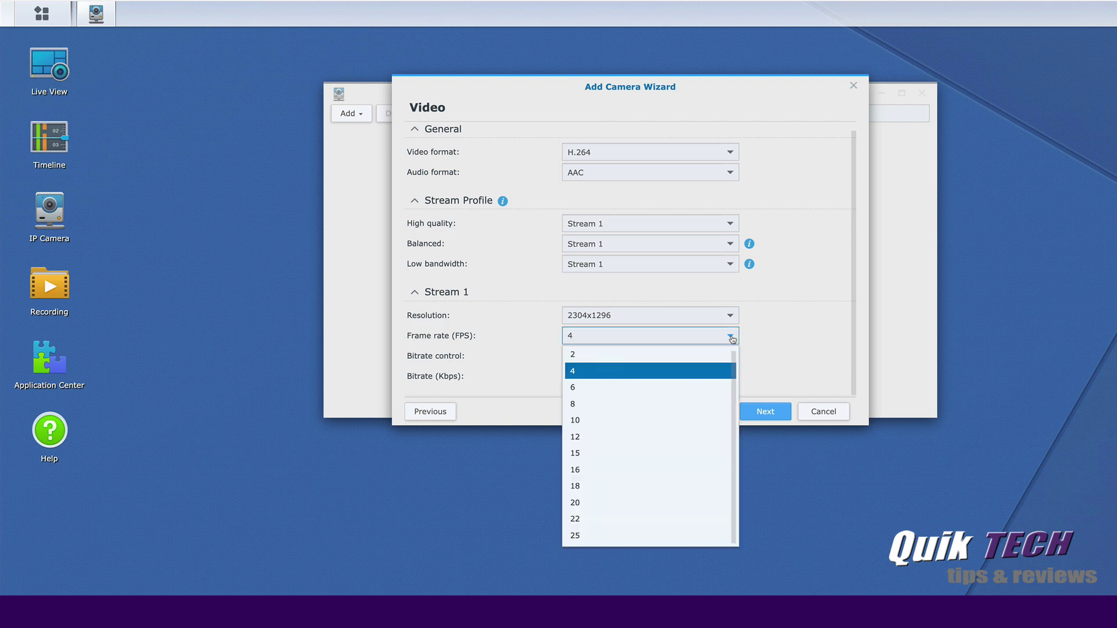
left_click(609, 457)
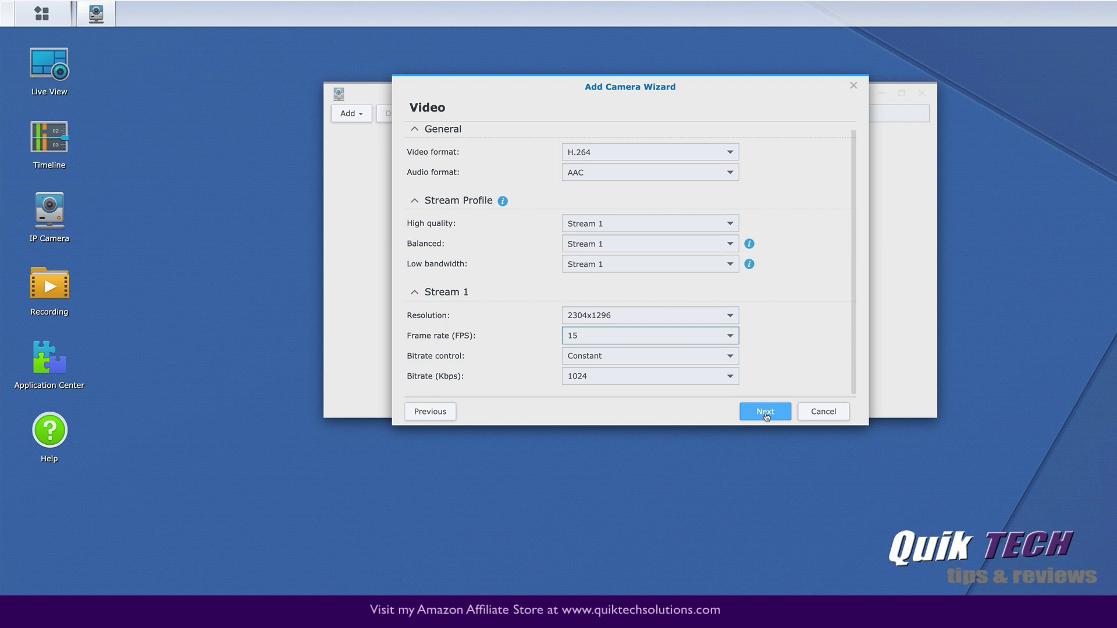
left_click(729, 377)
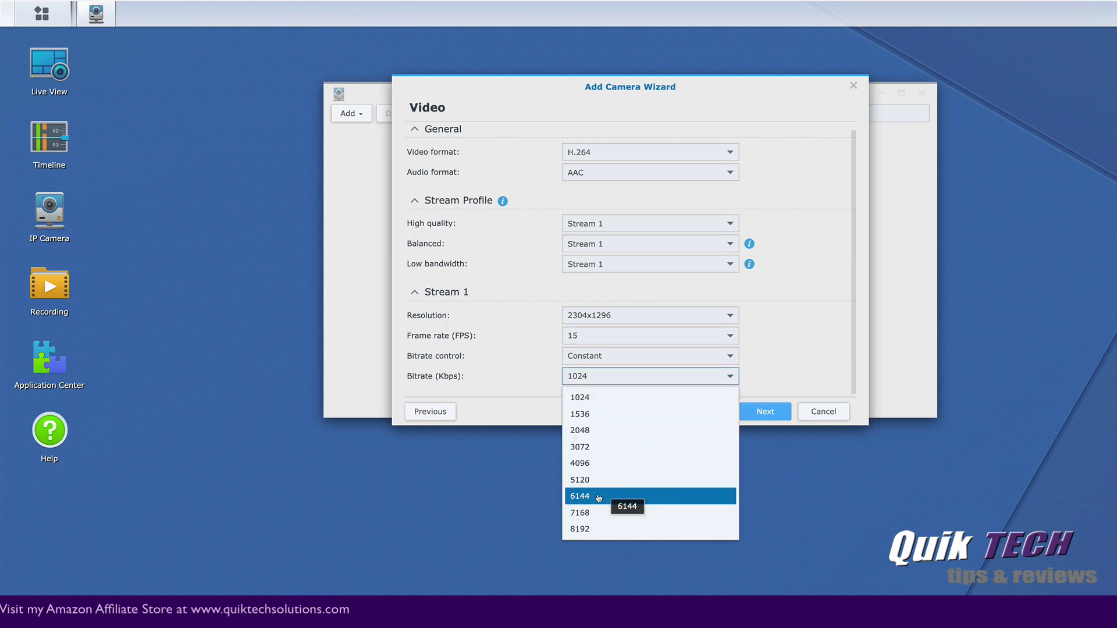
left_click(587, 397)
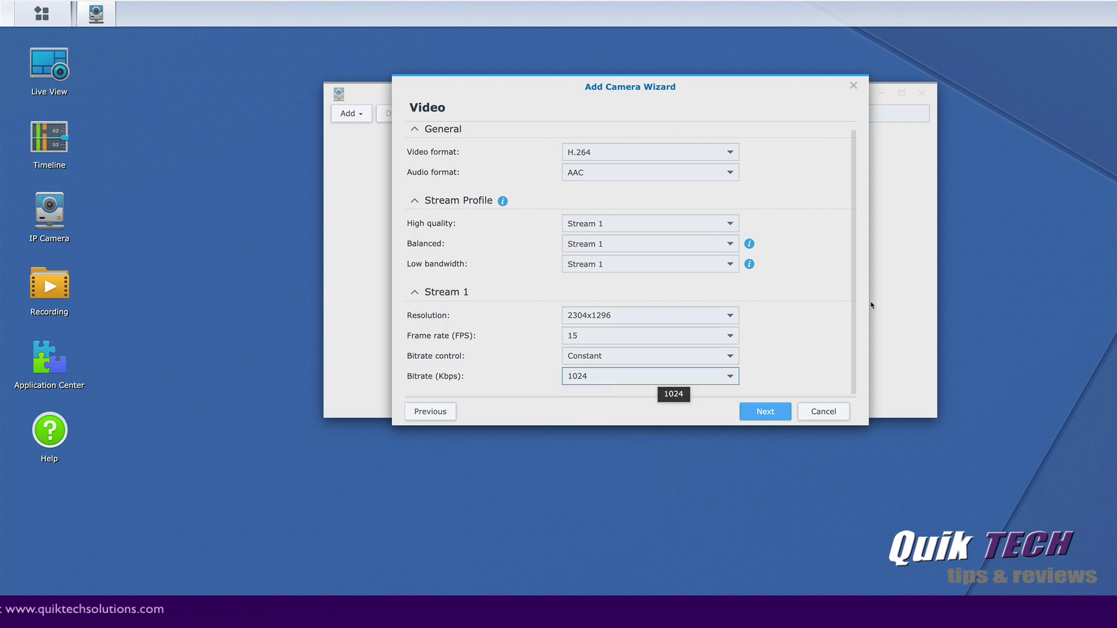
left_click(764, 414)
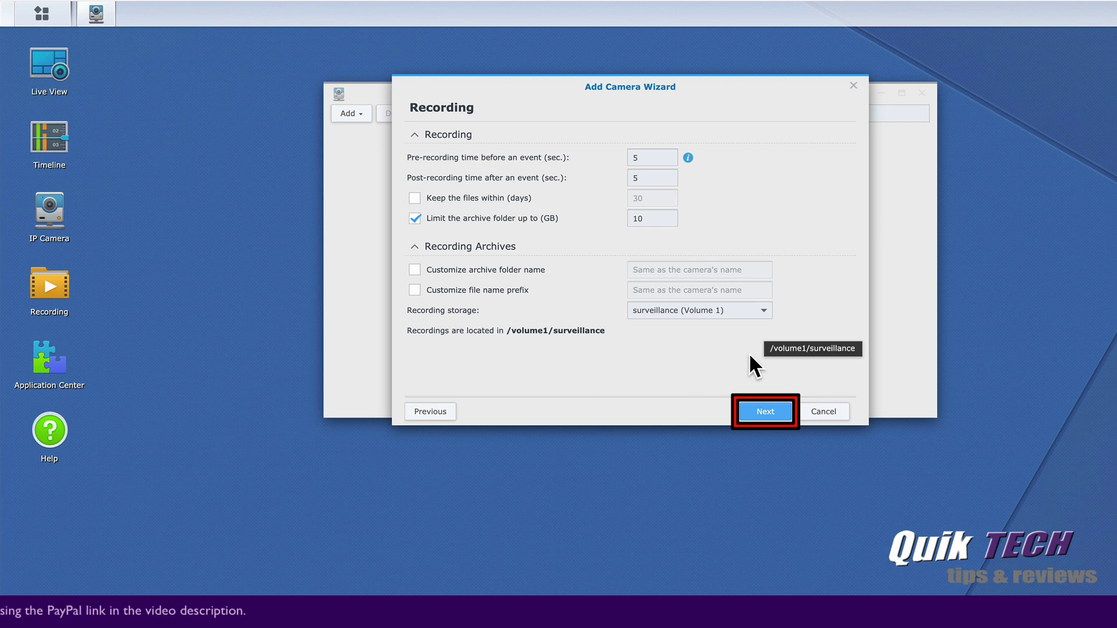
Step: Accept the default recording and schedule settings to reach the Complete summary
left_click(763, 410)
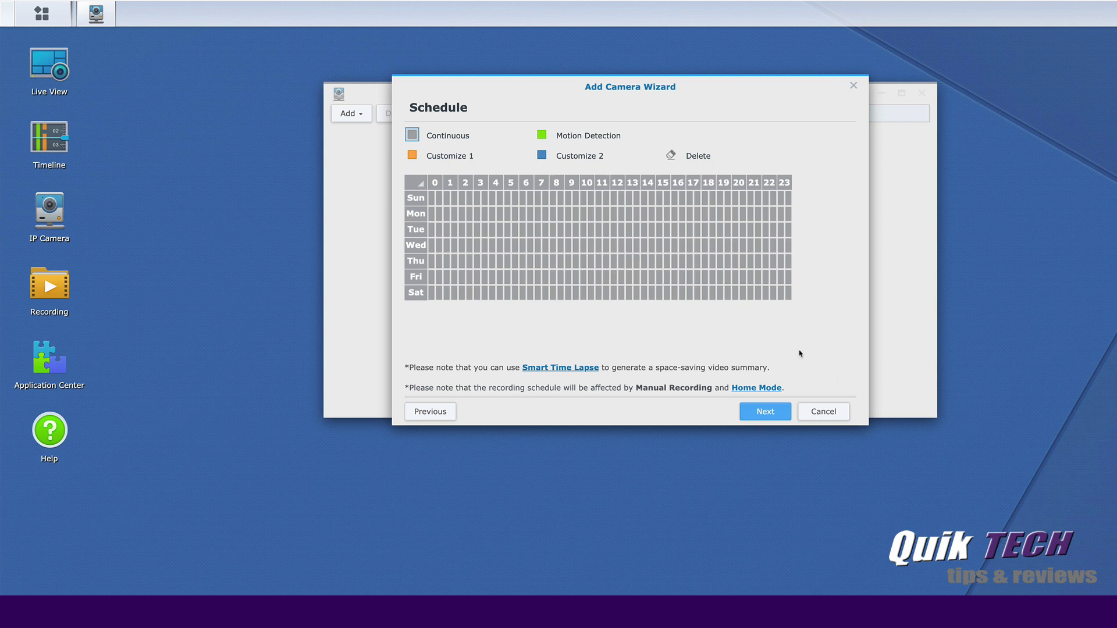
left_click(767, 413)
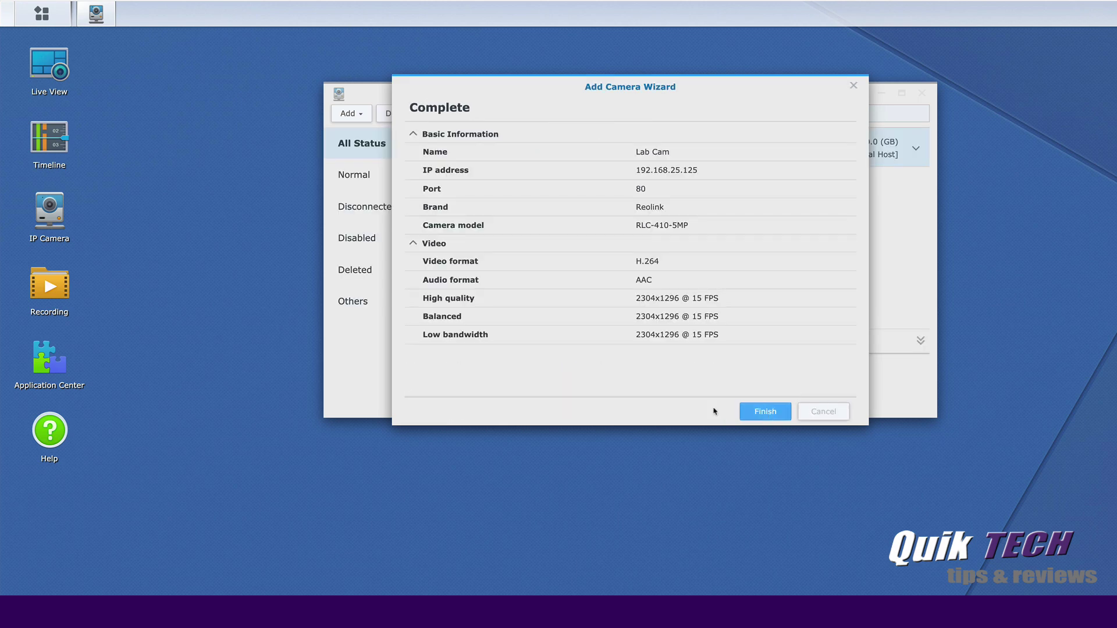
Step: Finish adding the camera and open Lab Cam's settings in Edit Camera
left_click(765, 412)
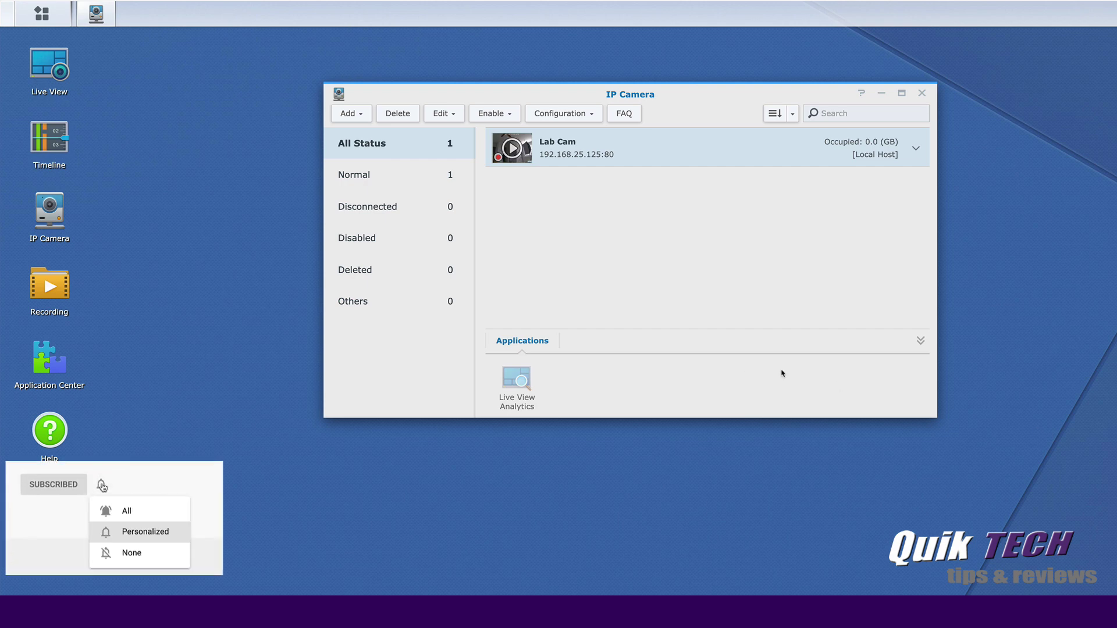
left_click(444, 113)
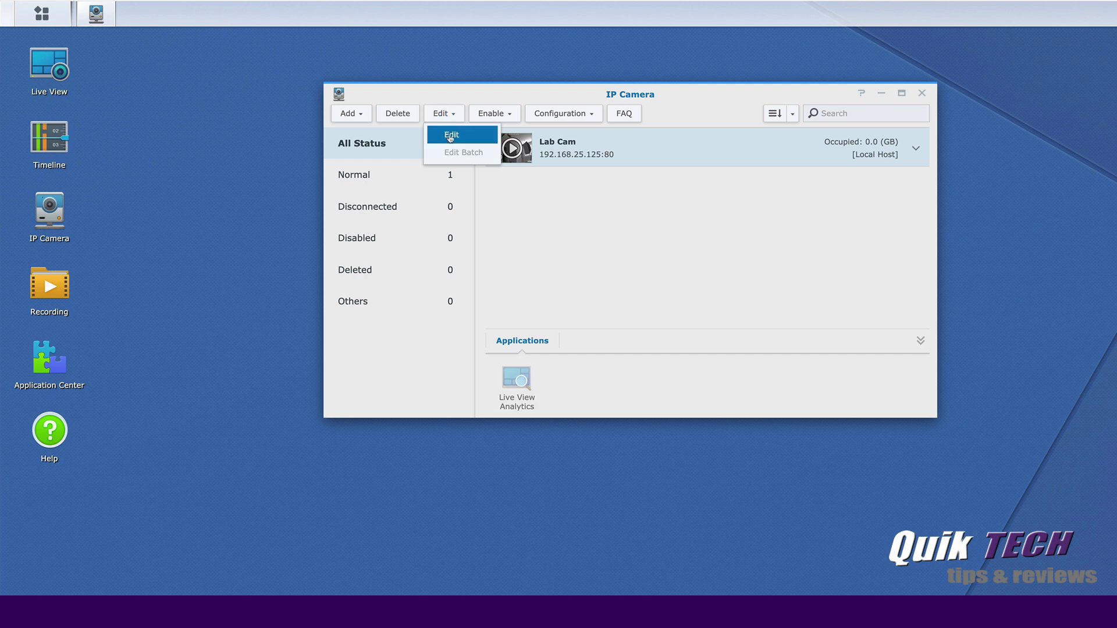
left_click(450, 140)
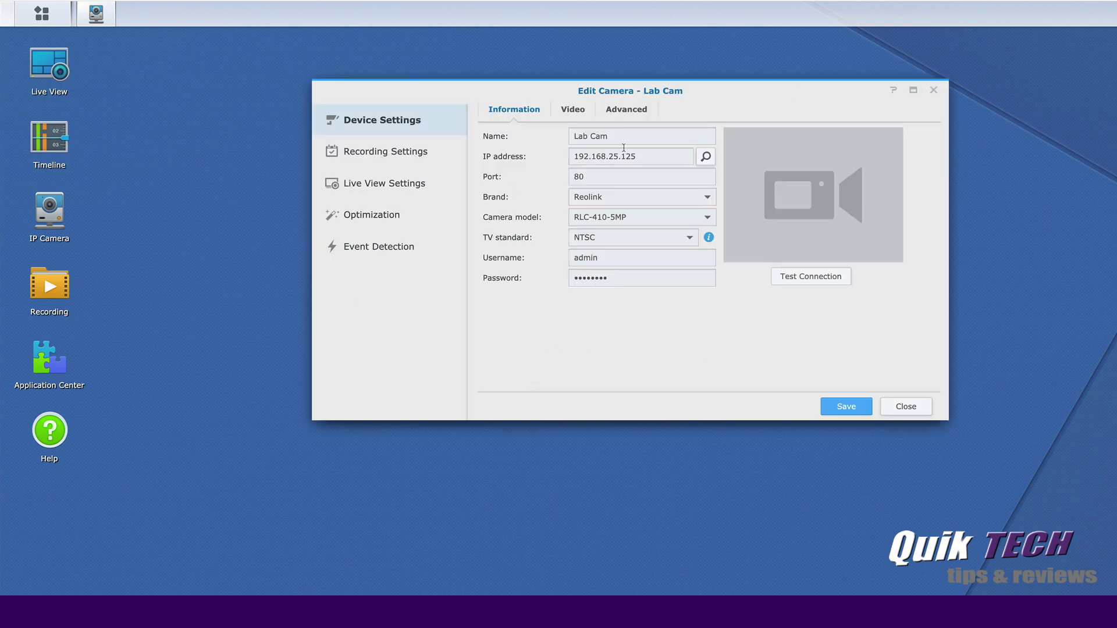
Step: Review Lab Cam's Video tab, then the Advanced tab showing TCP transport and RTSP settings
left_click(573, 111)
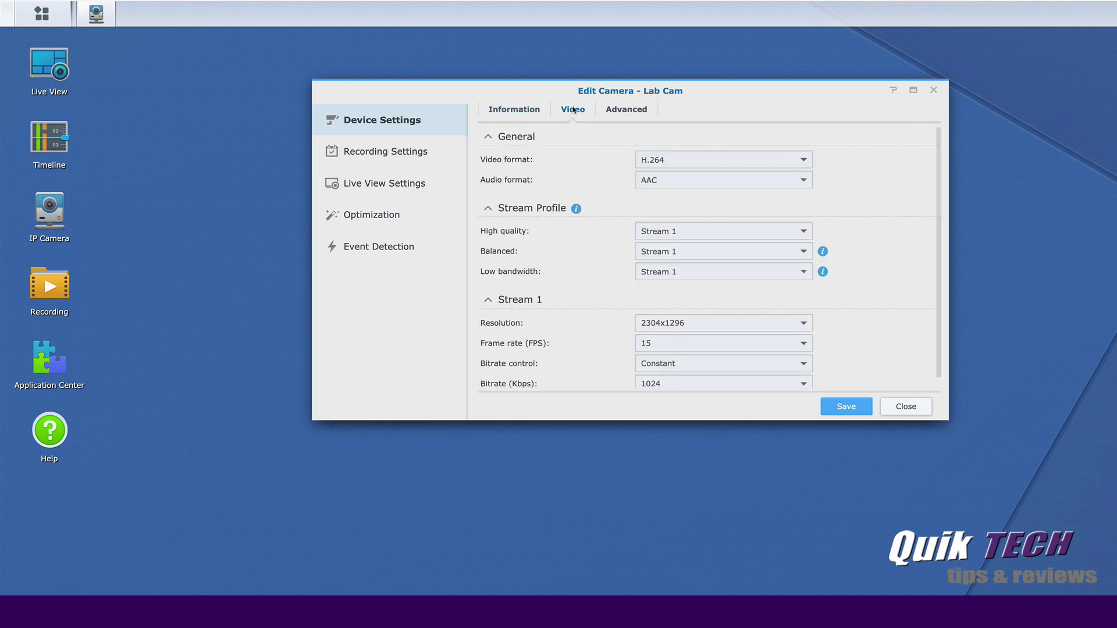
scroll(860, 174, "down", 1)
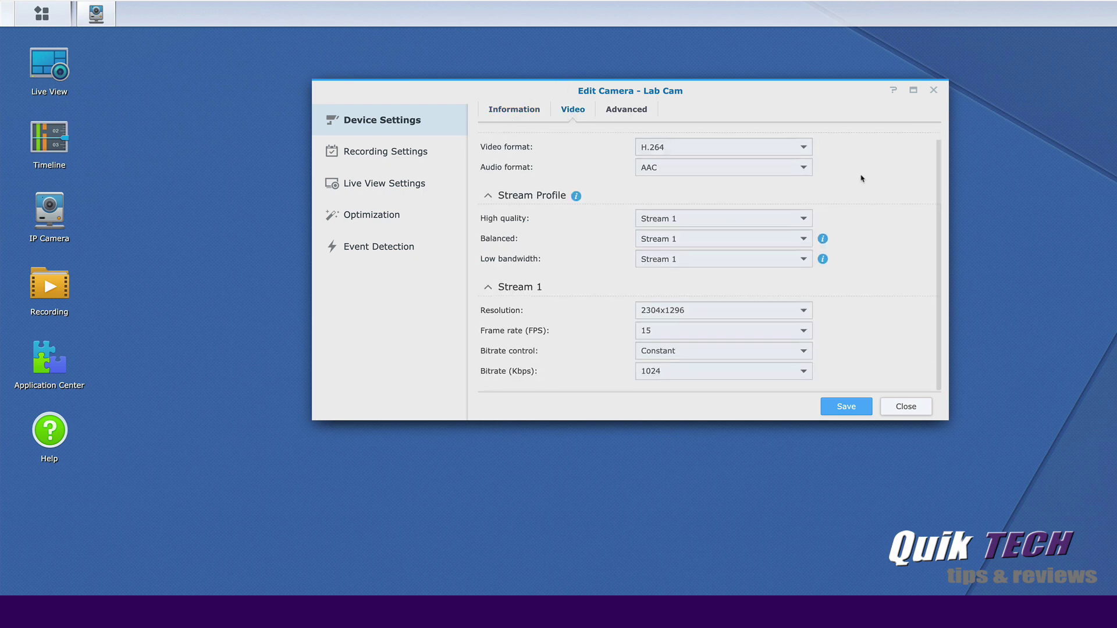
scroll(886, 267, "up", 1)
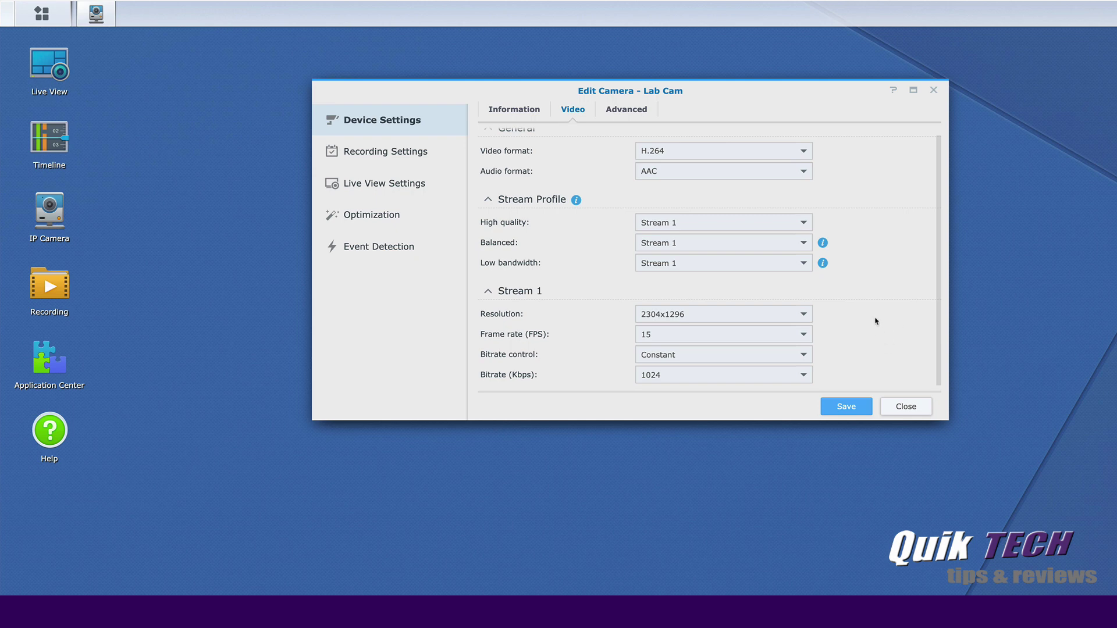
scroll(876, 321, "up", 1)
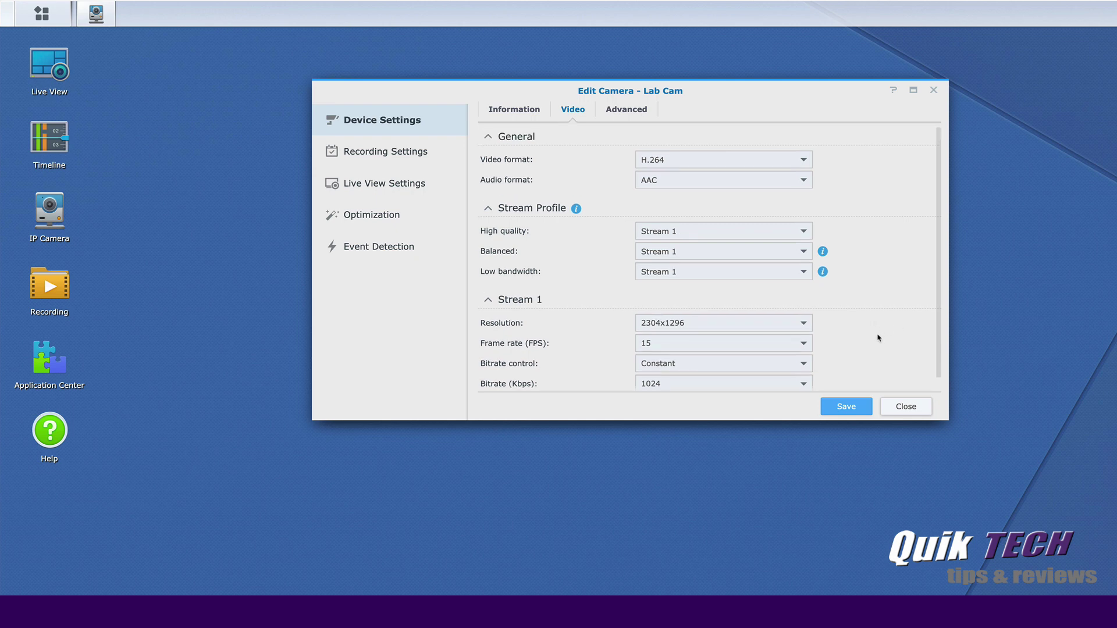
left_click(623, 114)
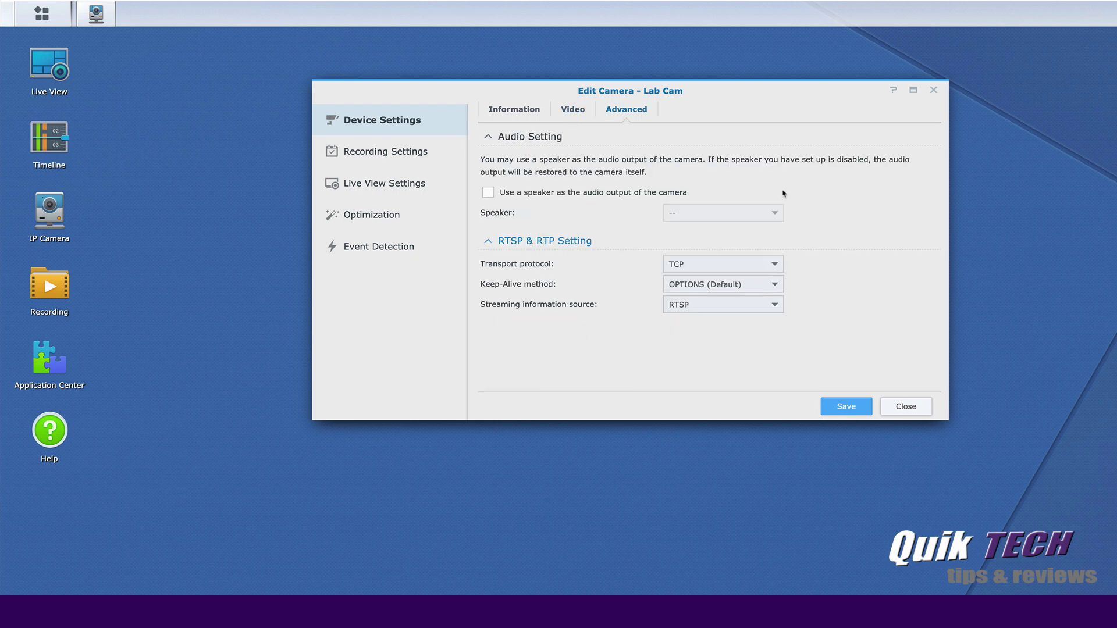
Step: Review Lab Cam's Recording Settings: weekly schedule, stream profile and Advanced archive options
left_click(386, 153)
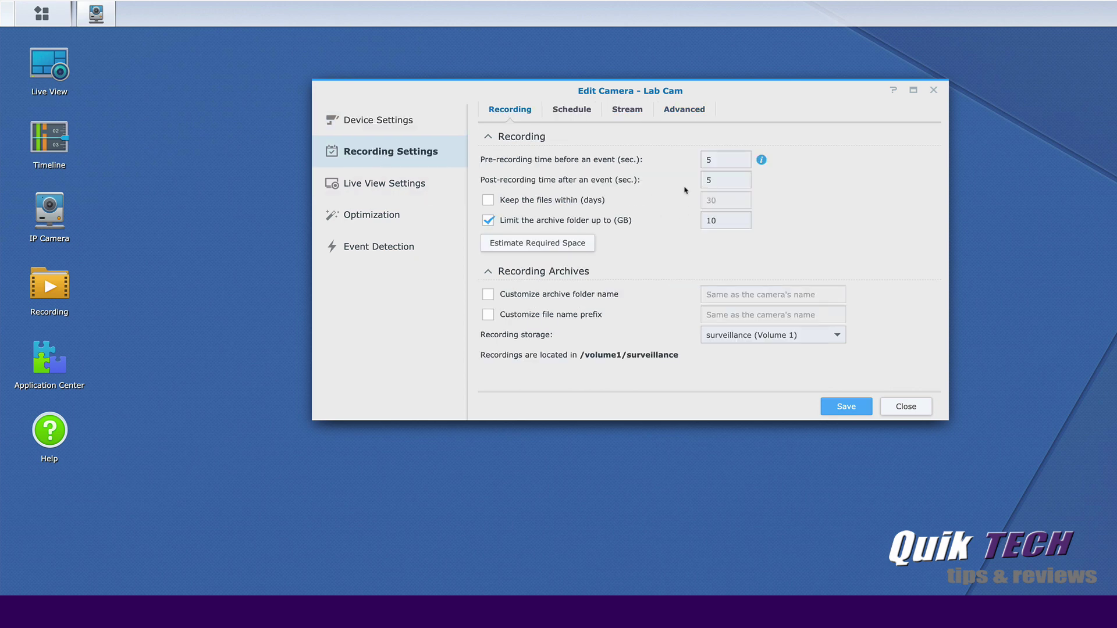
left_click(578, 112)
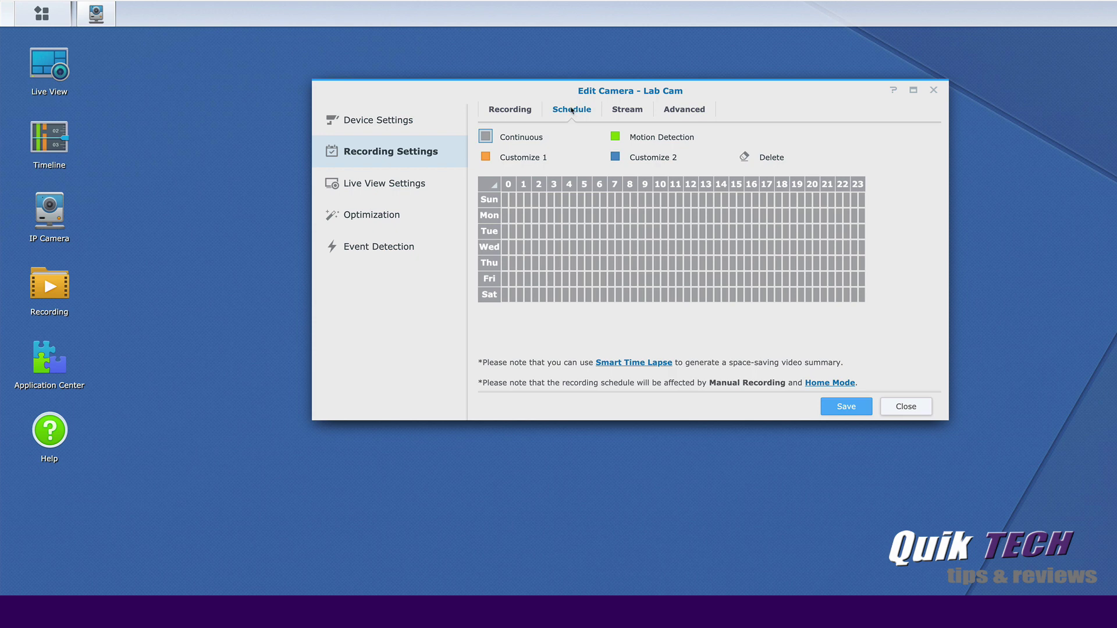
left_click(629, 112)
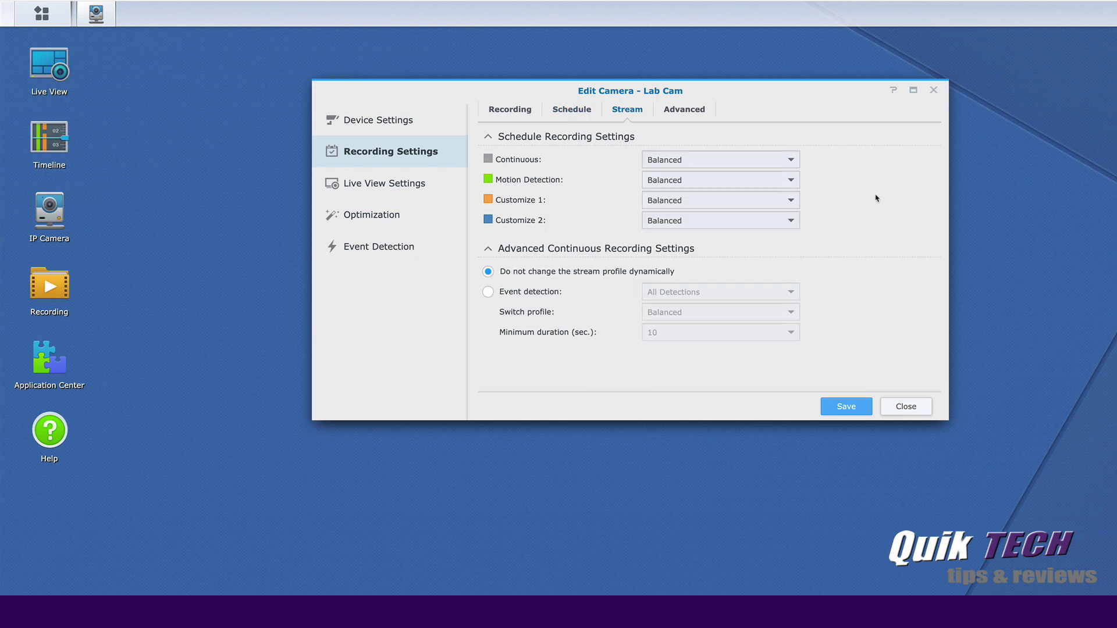
left_click(680, 110)
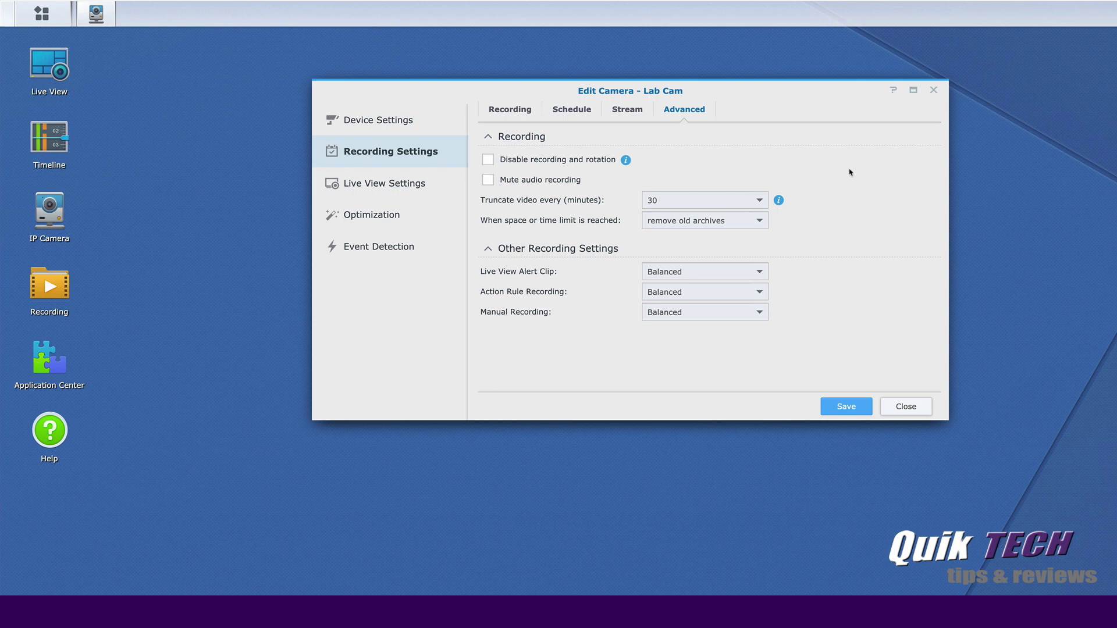
Step: Check Live View Settings, keeping Live view and Mobile stream profiles at Balanced, and view buffering
left_click(380, 191)
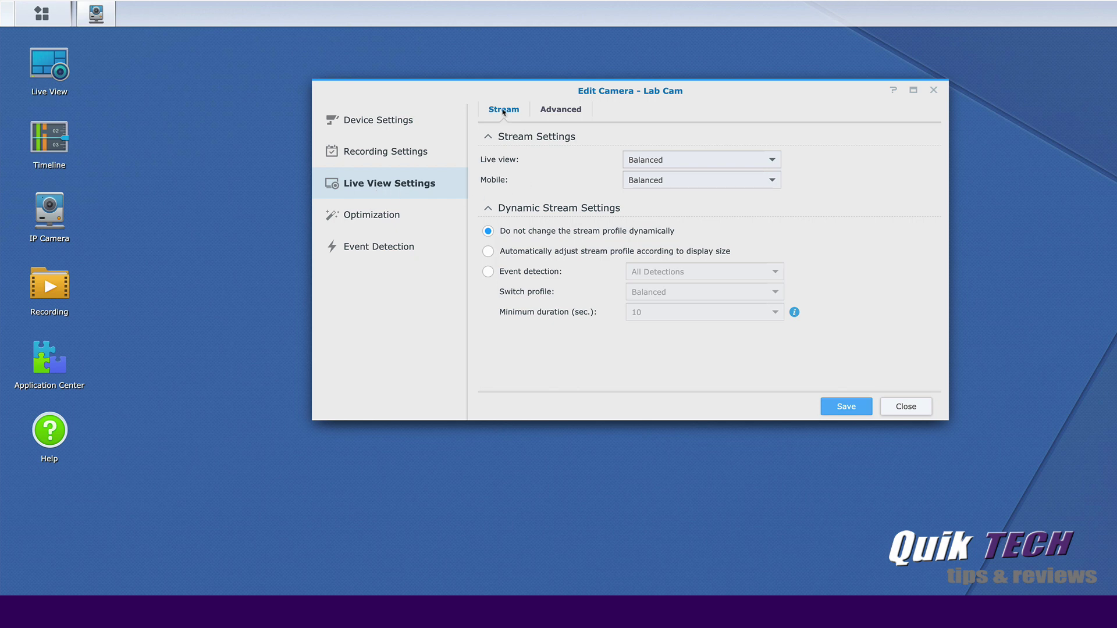
left_click(776, 184)
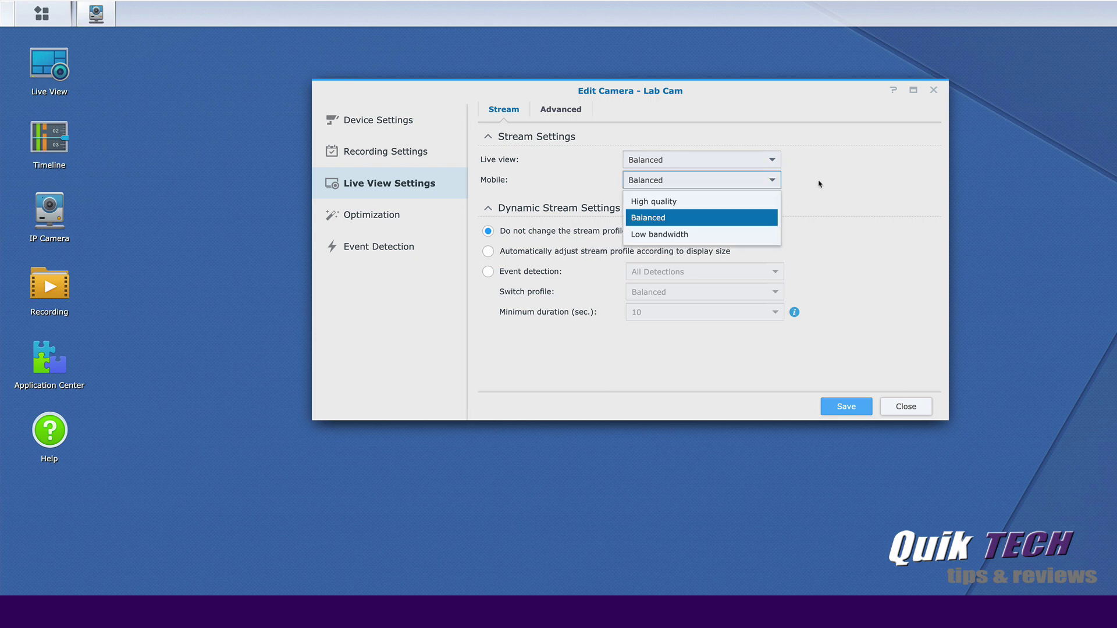
left_click(824, 184)
left_click(775, 165)
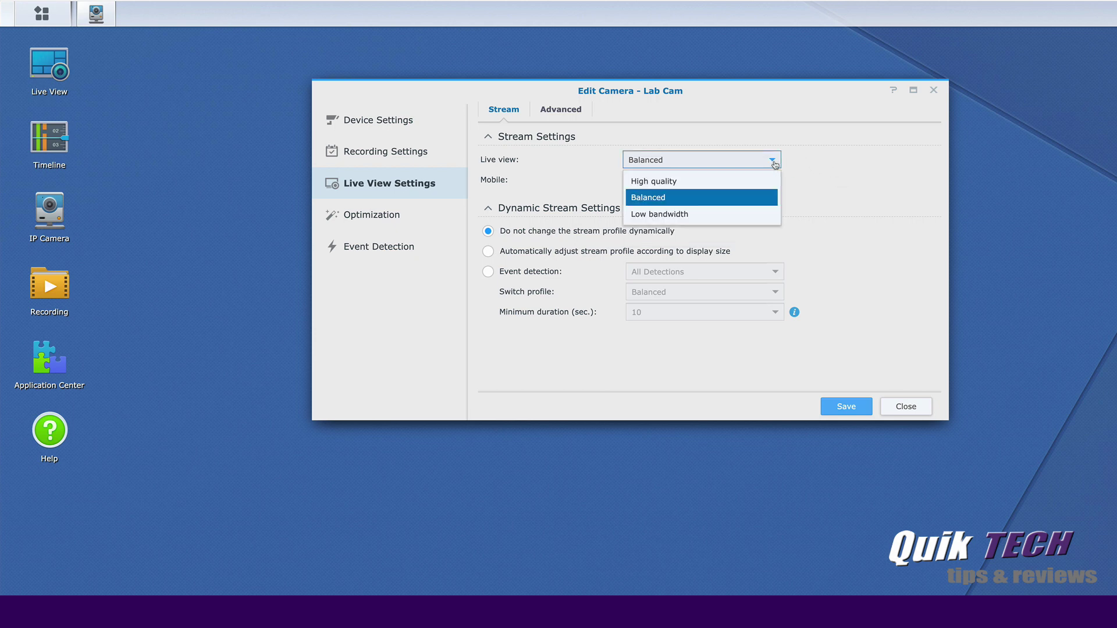
left_click(843, 160)
left_click(563, 111)
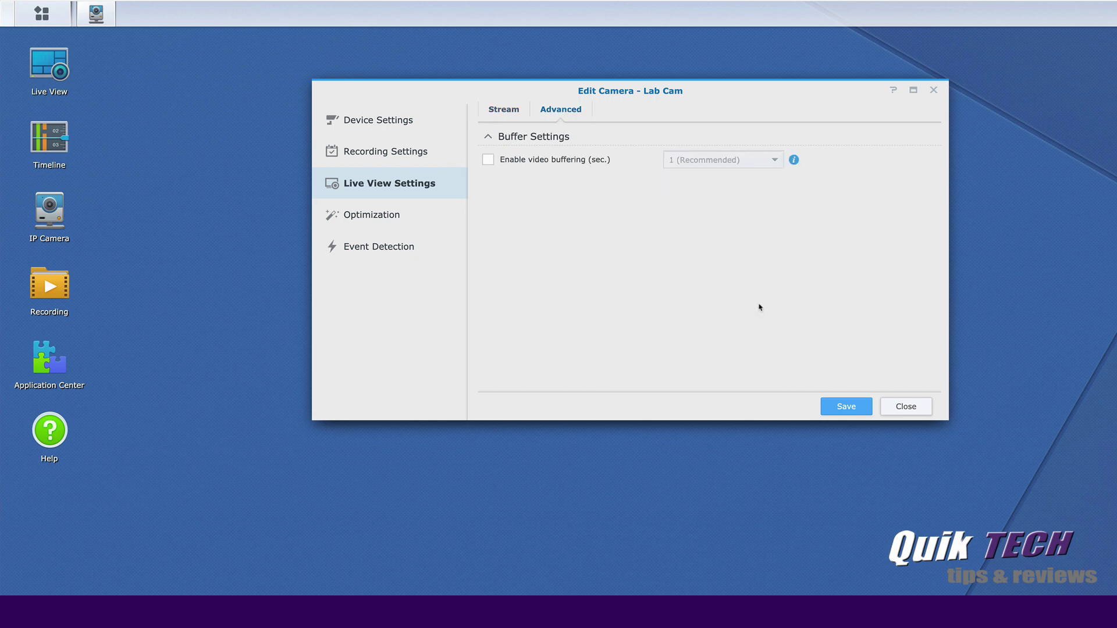
Step: Review Optimization settings, keeping the time server By camera settings, then view the Advanced tab
left_click(360, 217)
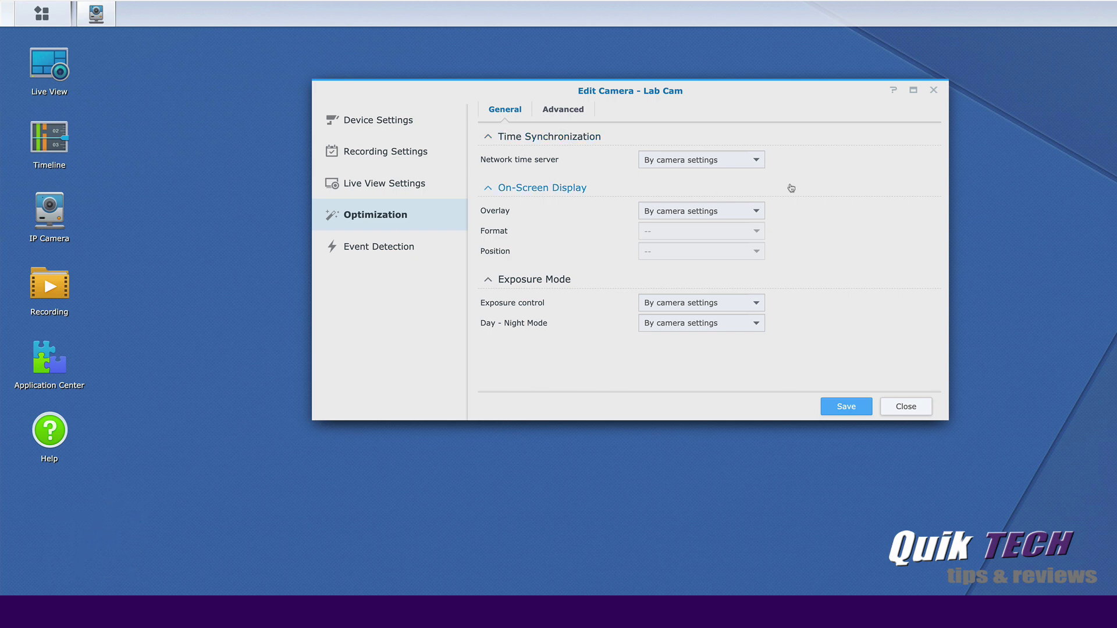
left_click(756, 159)
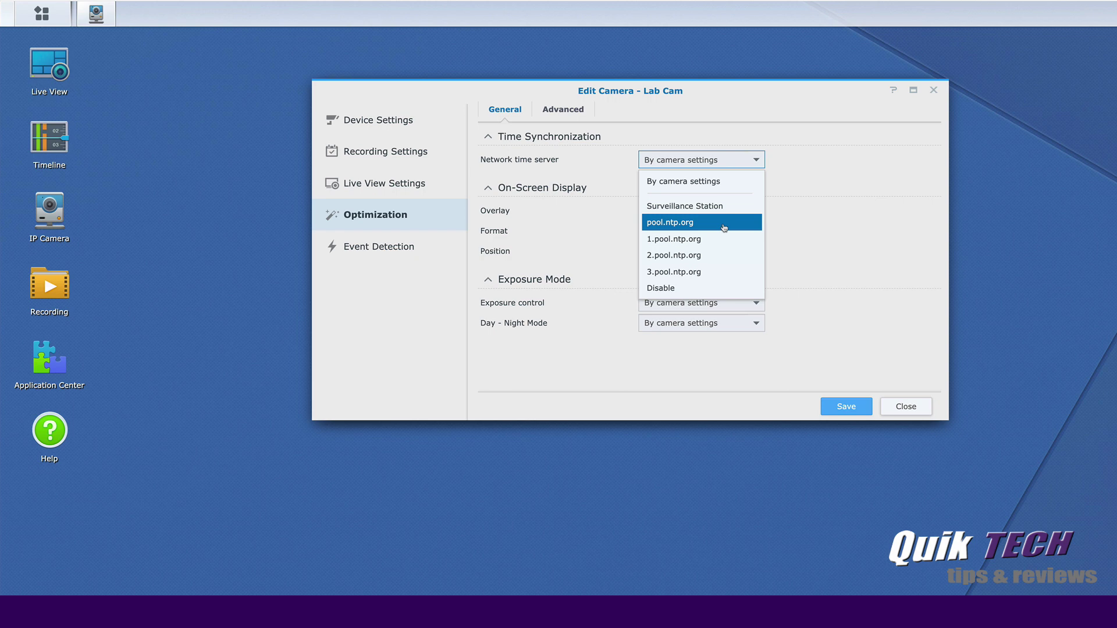
left_click(712, 183)
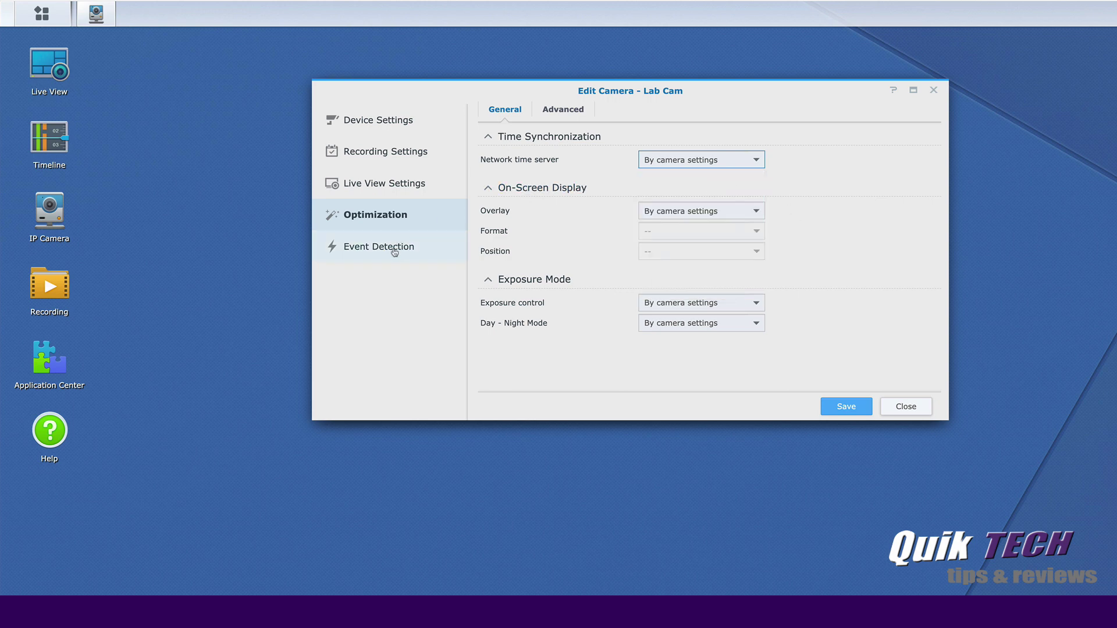
left_click(562, 110)
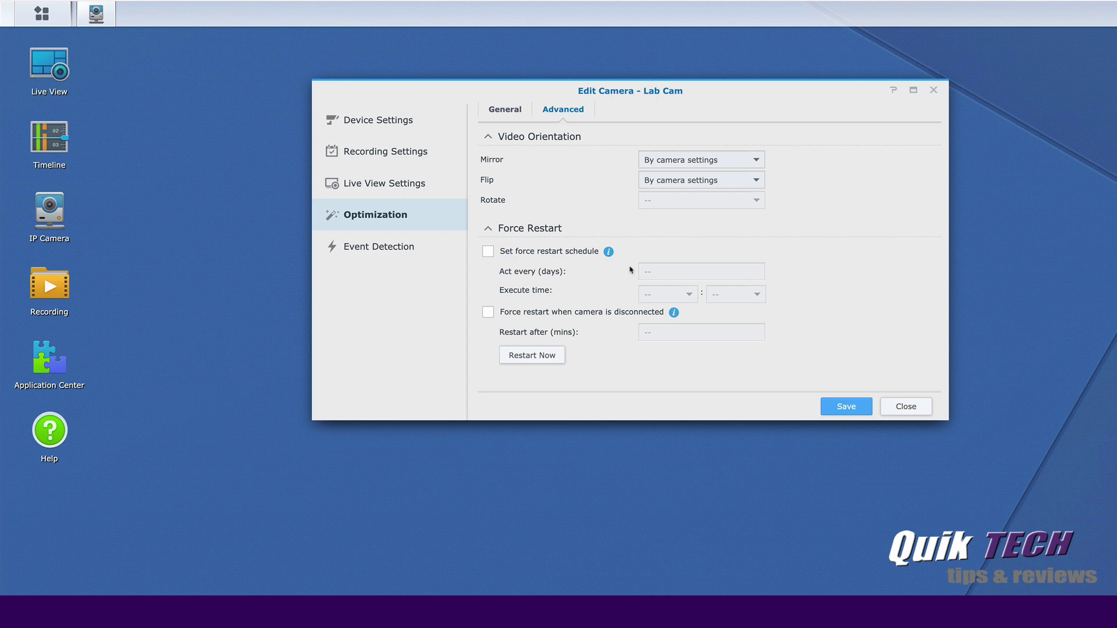
Step: Set motion detection to By Surveillance Station (sensitivity 90, threshold 10), check the area, and save
left_click(380, 249)
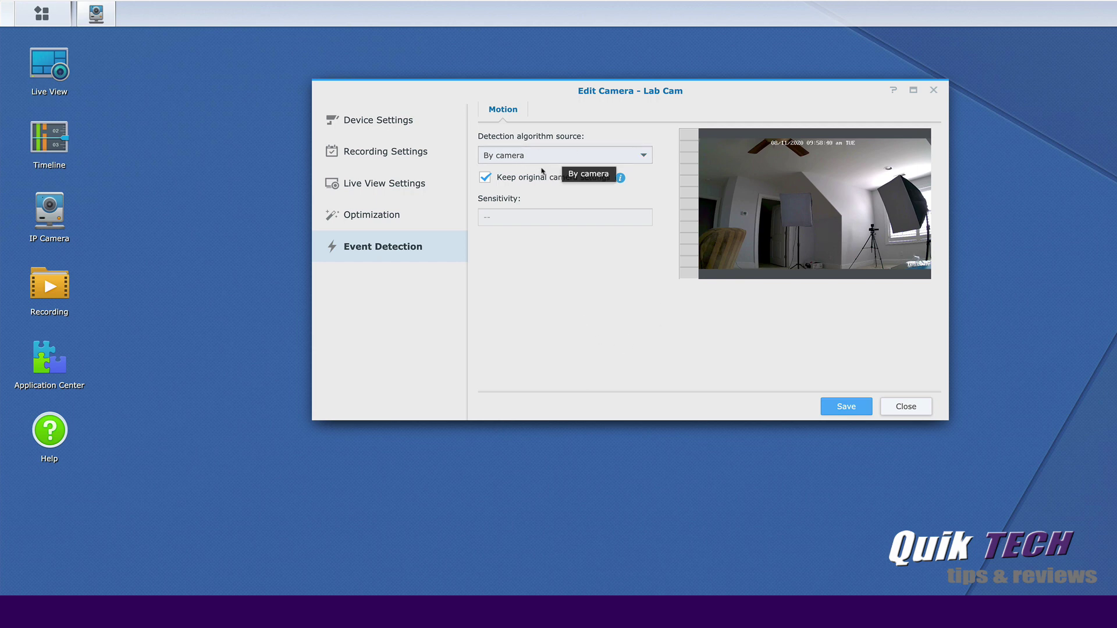
left_click(640, 155)
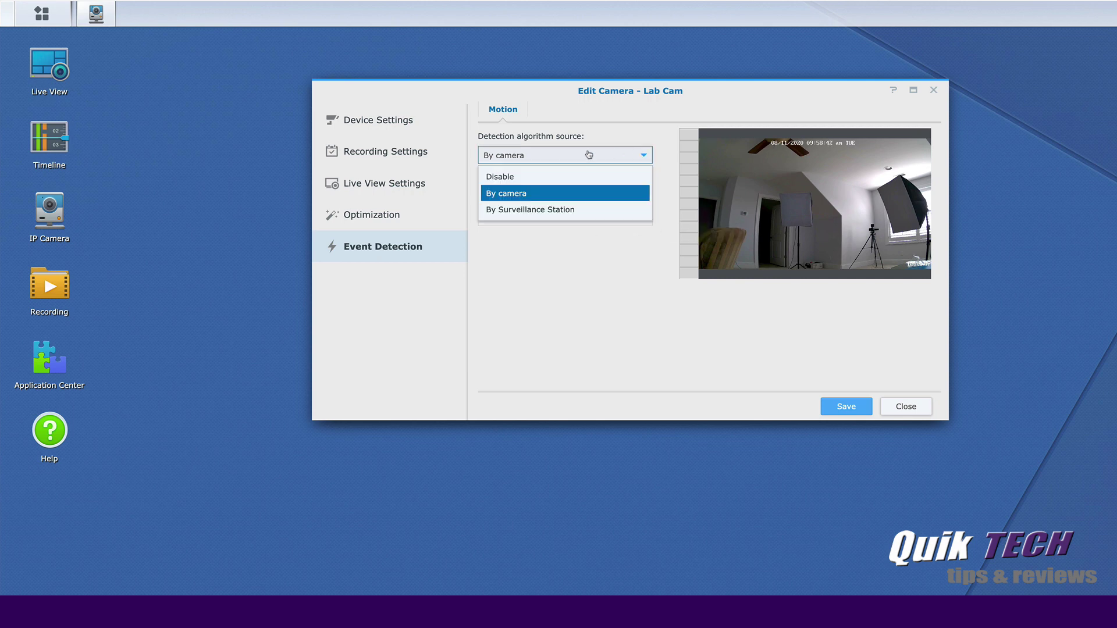
left_click(524, 214)
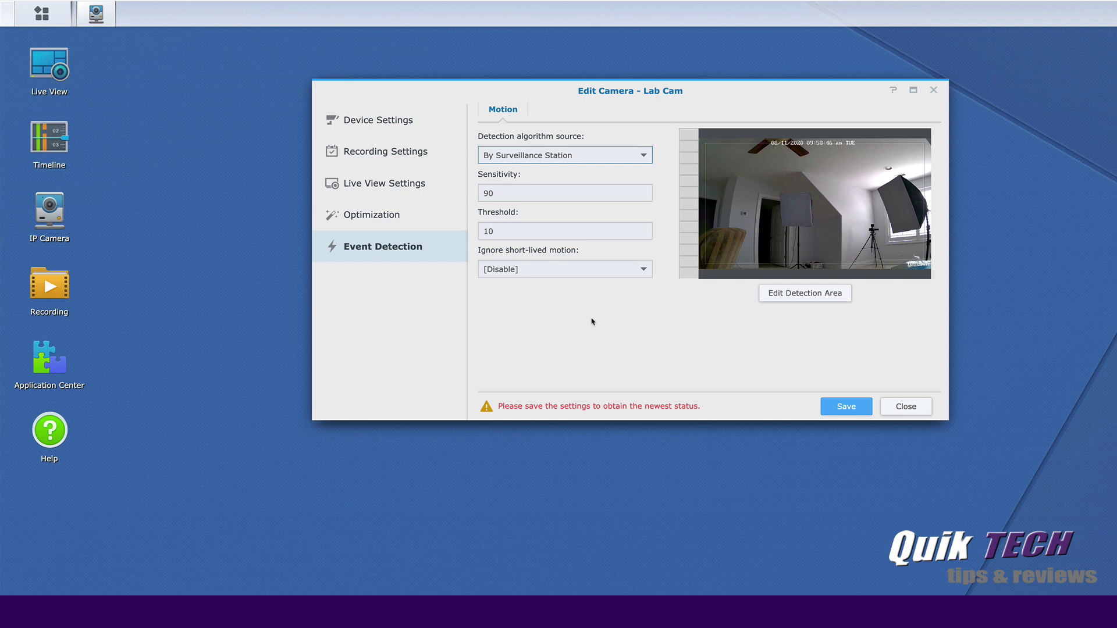
left_click(803, 296)
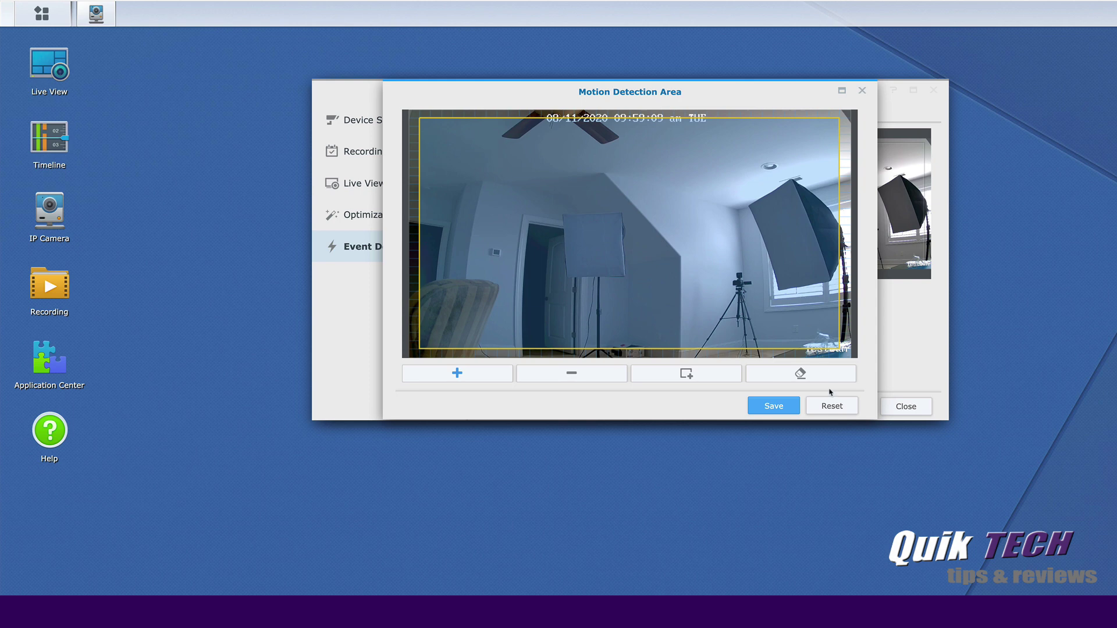
left_click(862, 90)
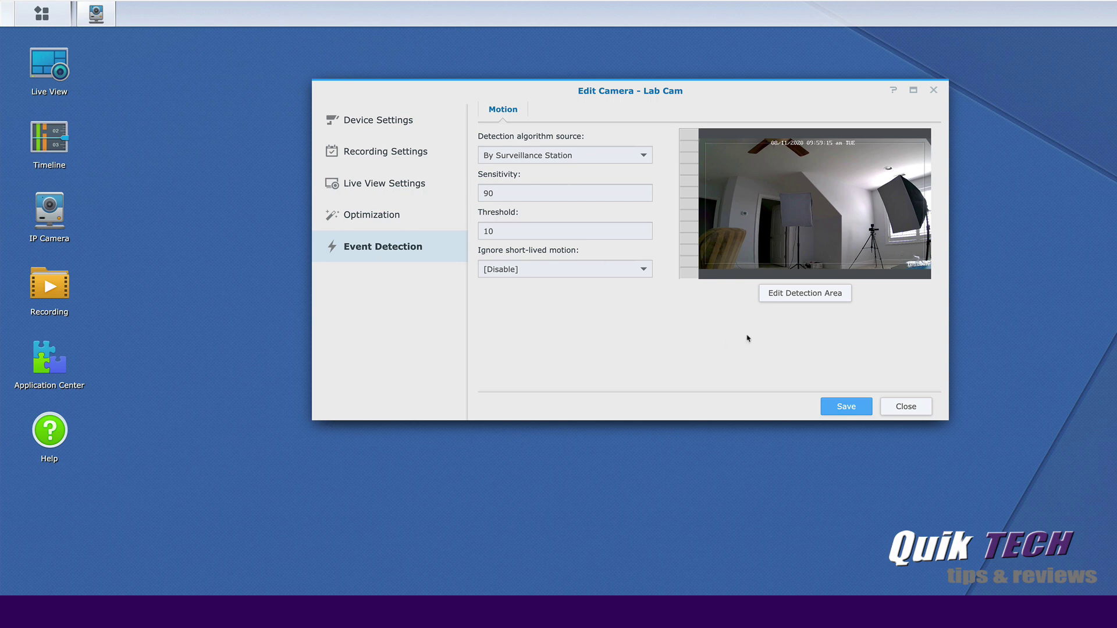
left_click(846, 407)
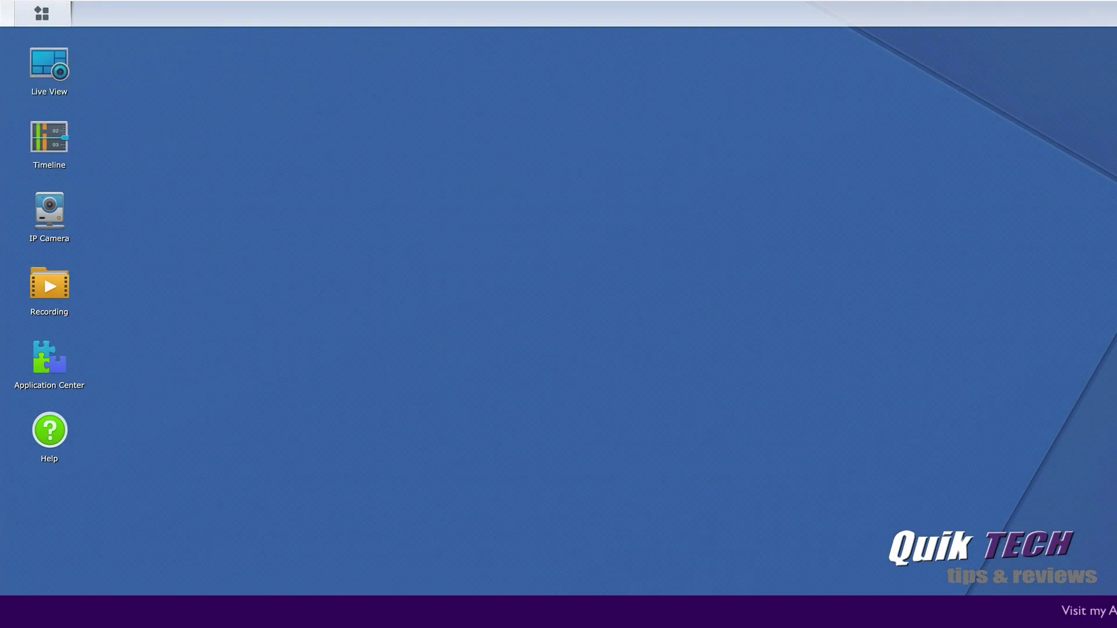
Step: Open Live View and expand the Alerts, Stream Profile, Patrol, Digital Output and Audio Output panels
left_click(50, 66)
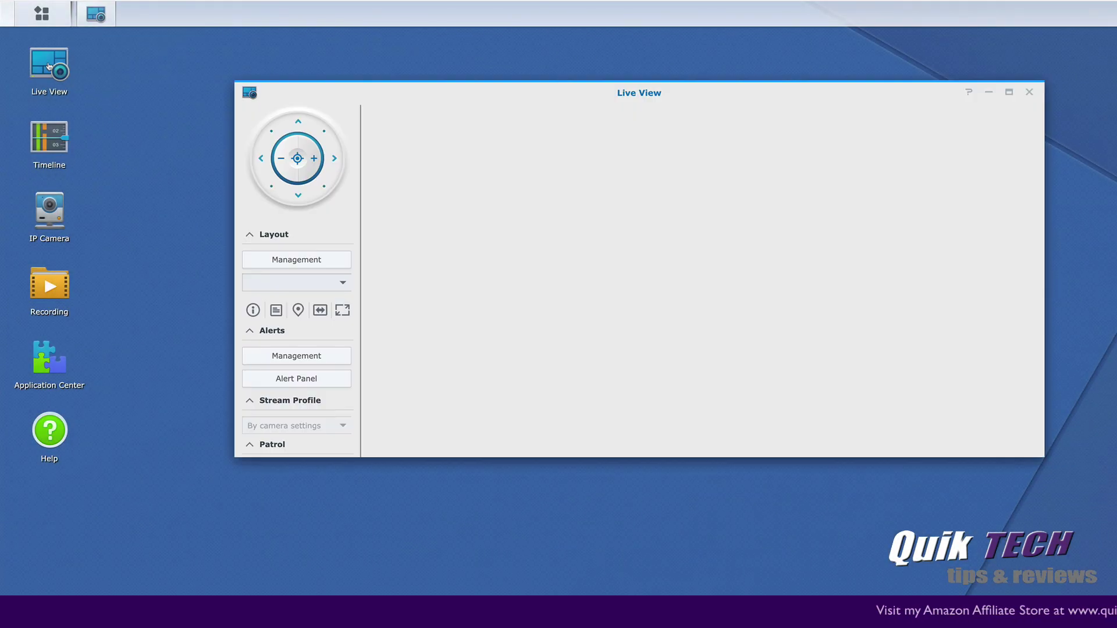
left_click_drag(531, 92, 535, 80)
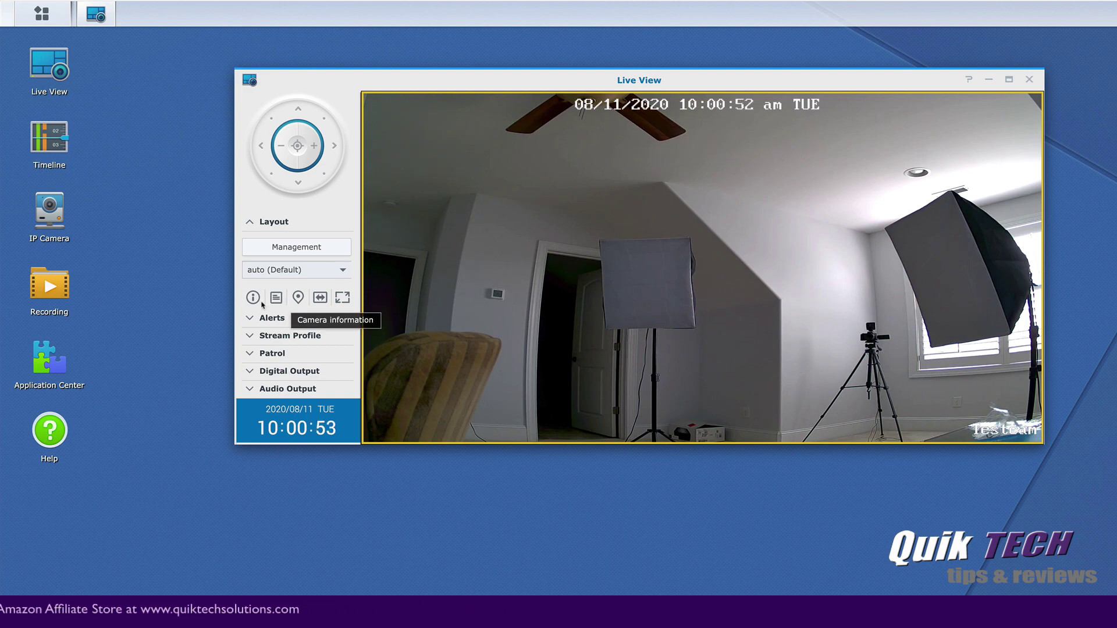
left_click(248, 318)
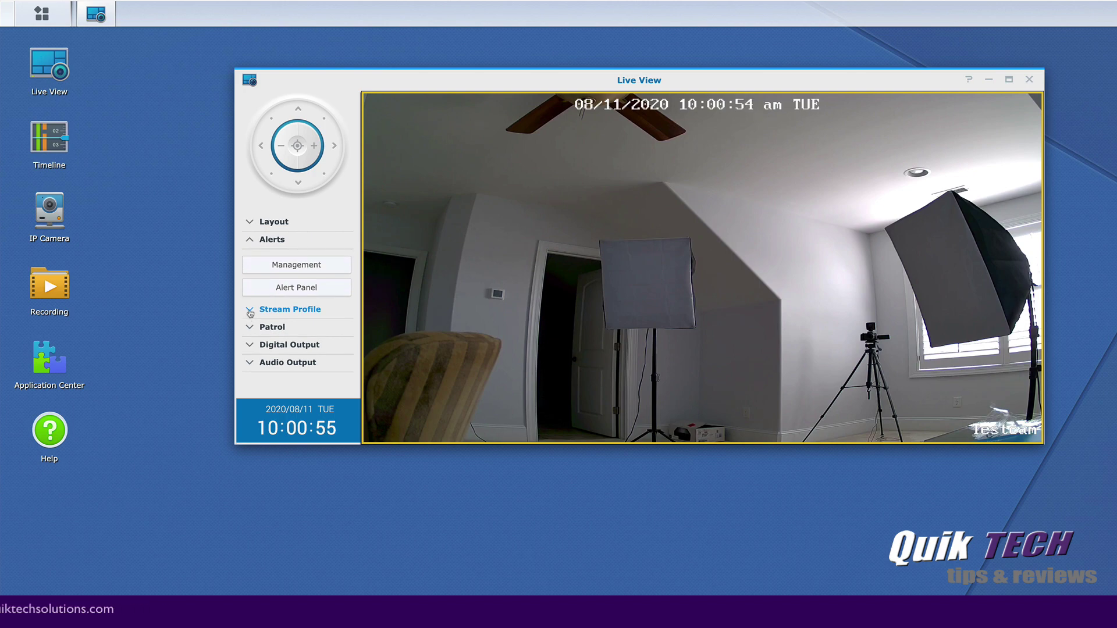
left_click(249, 311)
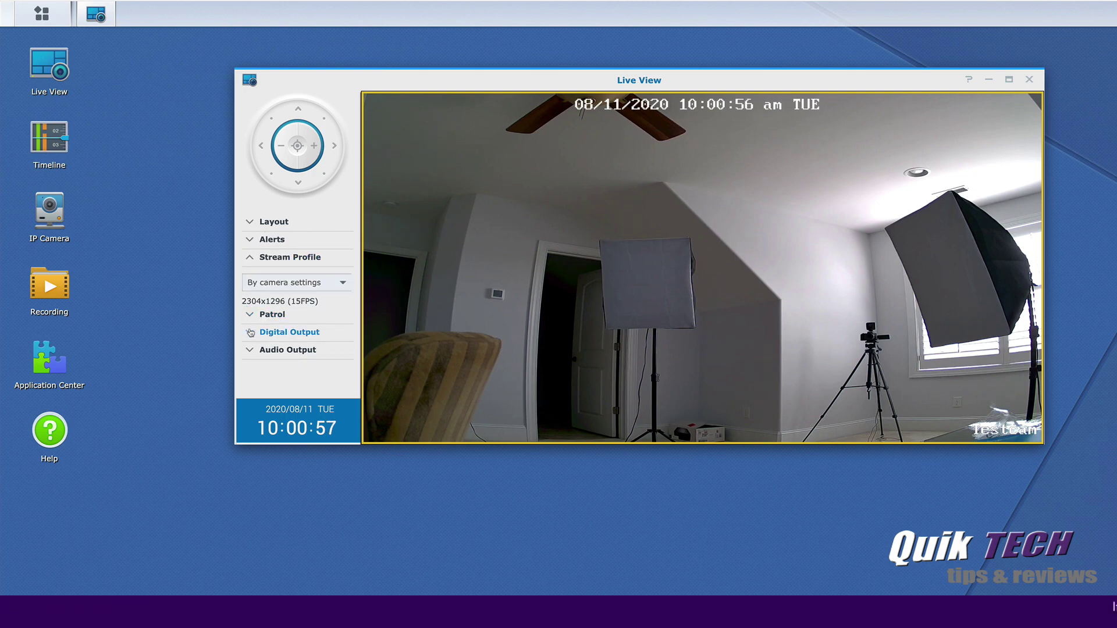
left_click(249, 315)
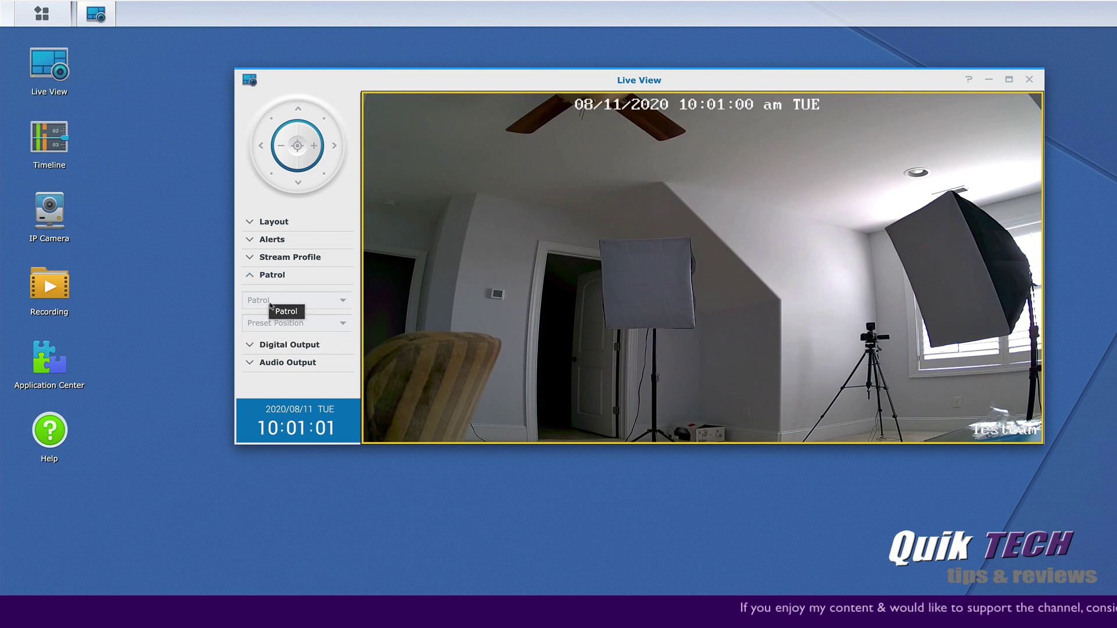
left_click(247, 347)
left_click(250, 362)
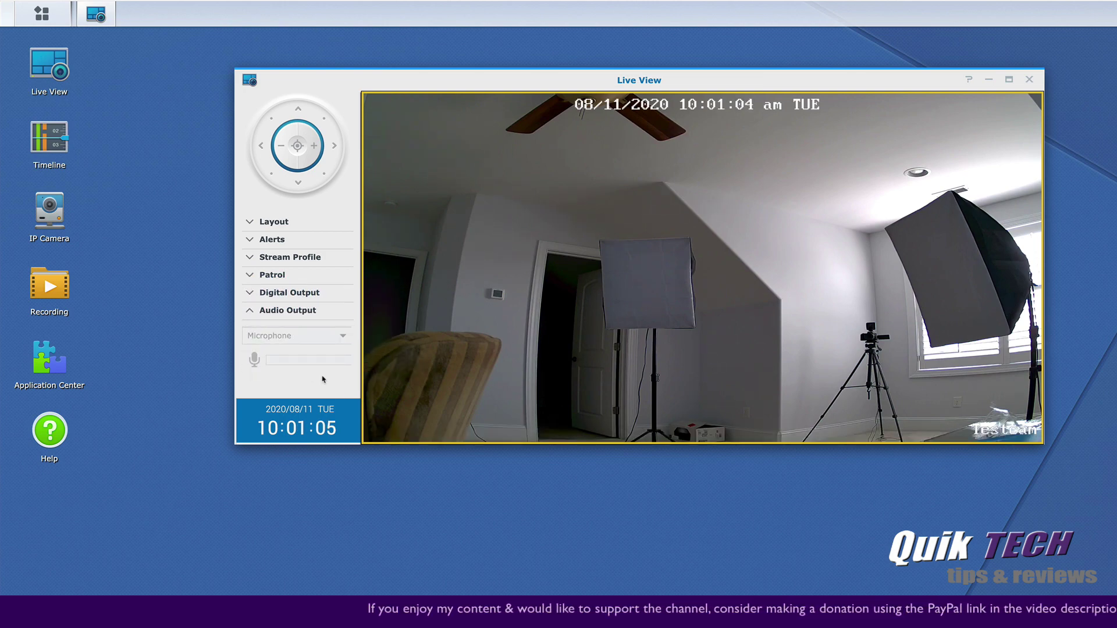
mouse_move(455, 439)
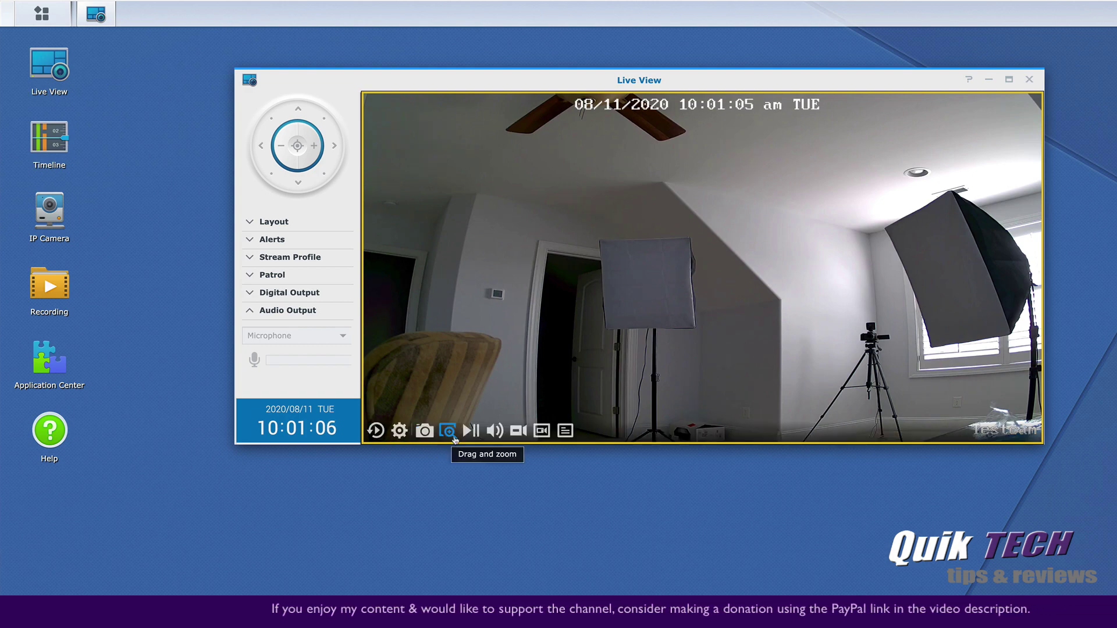
Step: Open the IP Camera list window, move it up, and close it again
left_click(399, 431)
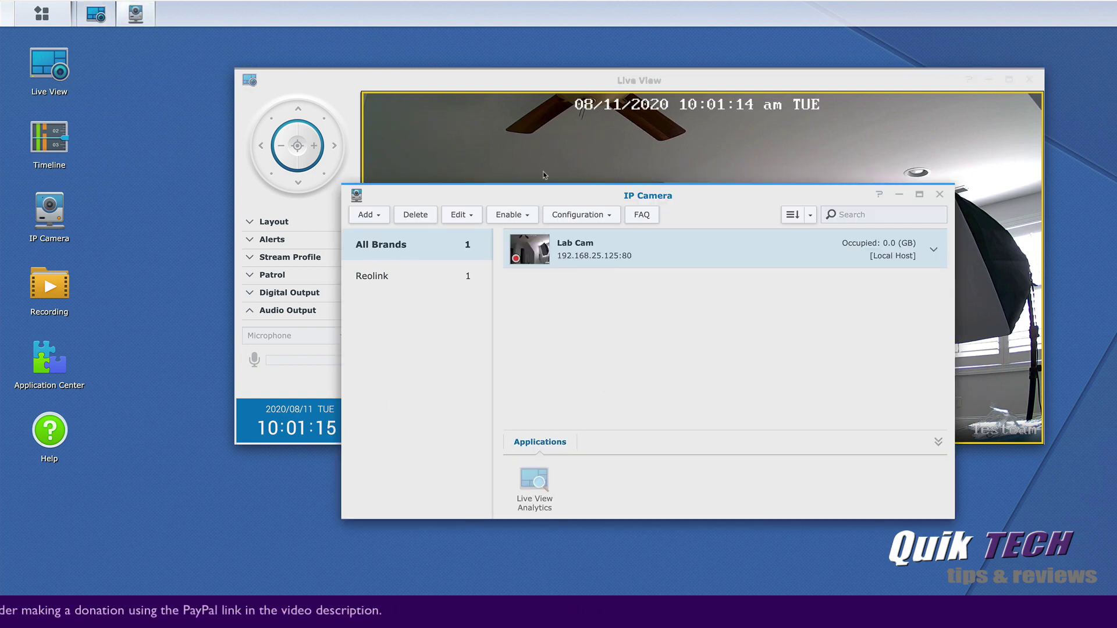
left_click_drag(554, 191, 563, 96)
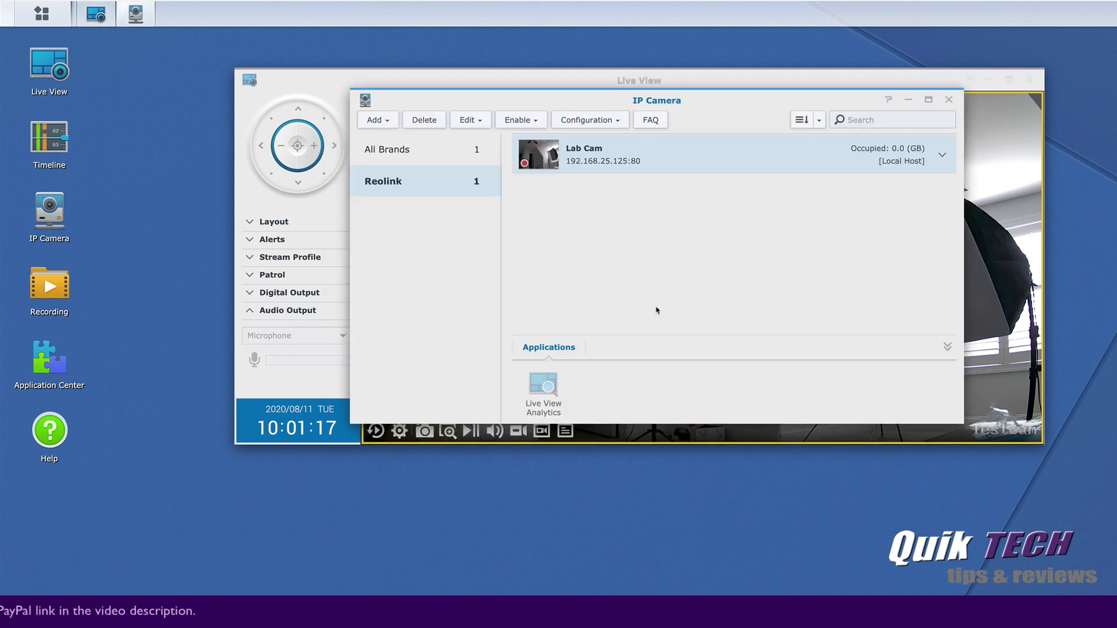
left_click(949, 100)
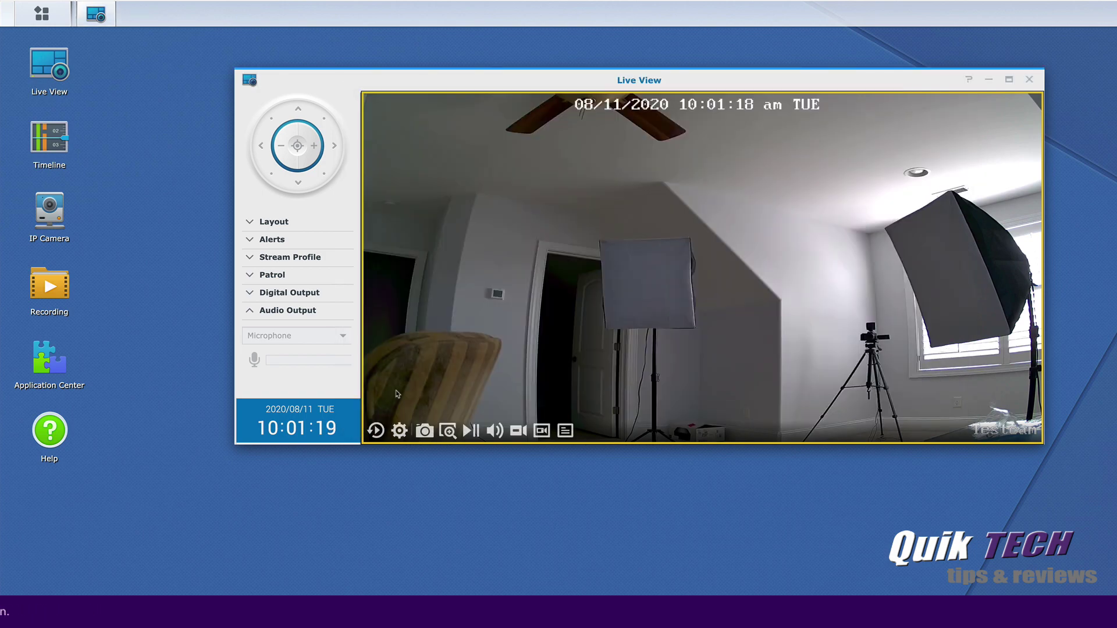
Step: Take a snapshot of the Lab Cam feed, zoom into the thermostat, then zoom back out
left_click(424, 432)
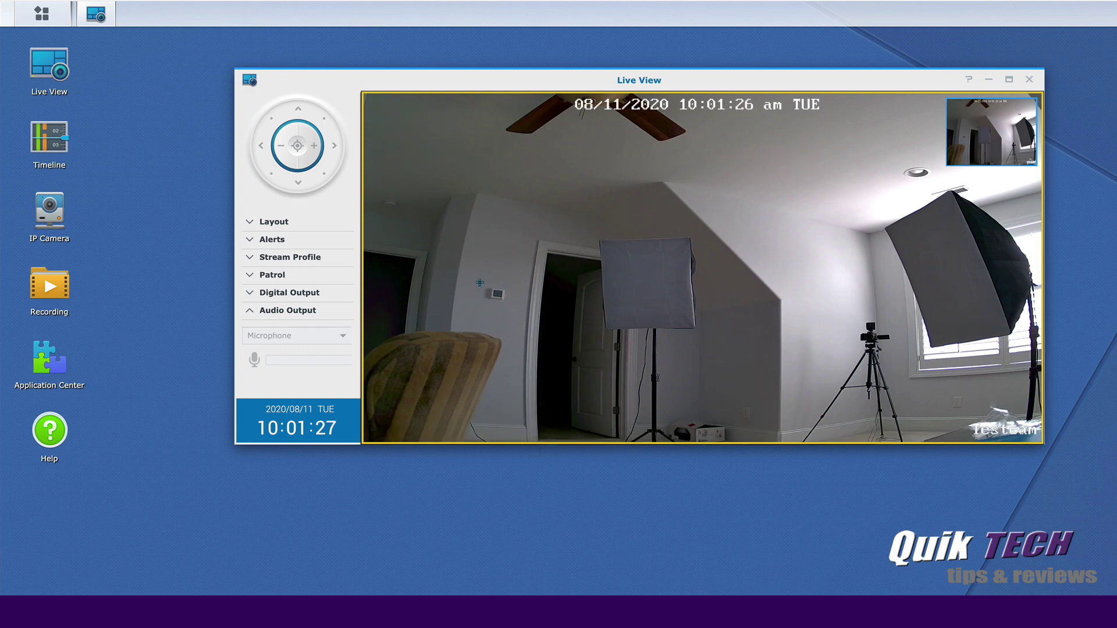
left_click(486, 304)
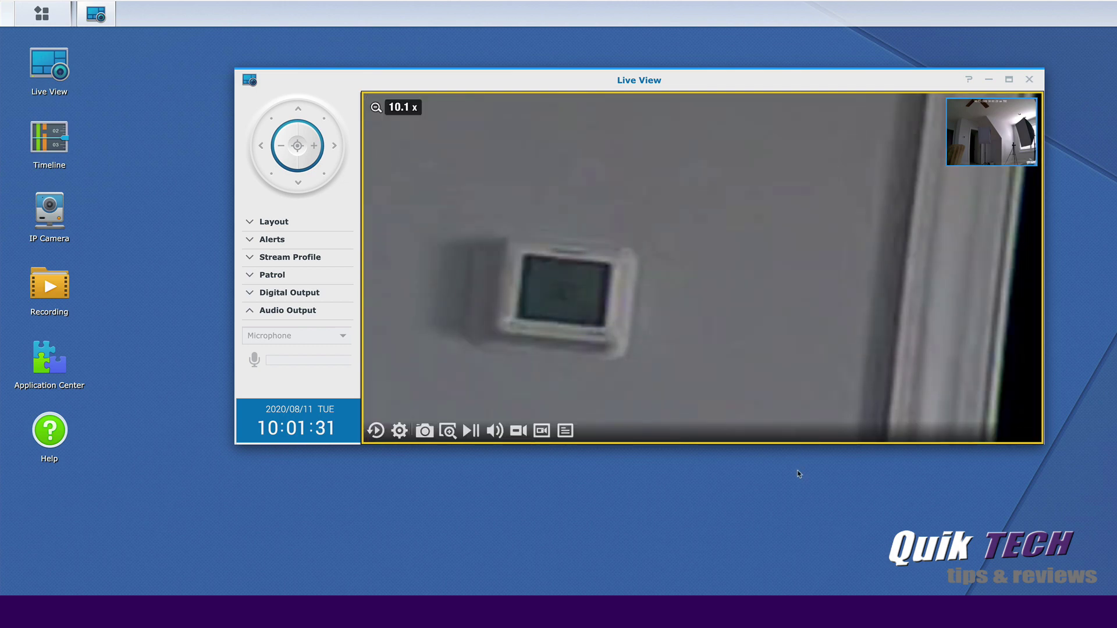
scroll(668, 329, "down", 5)
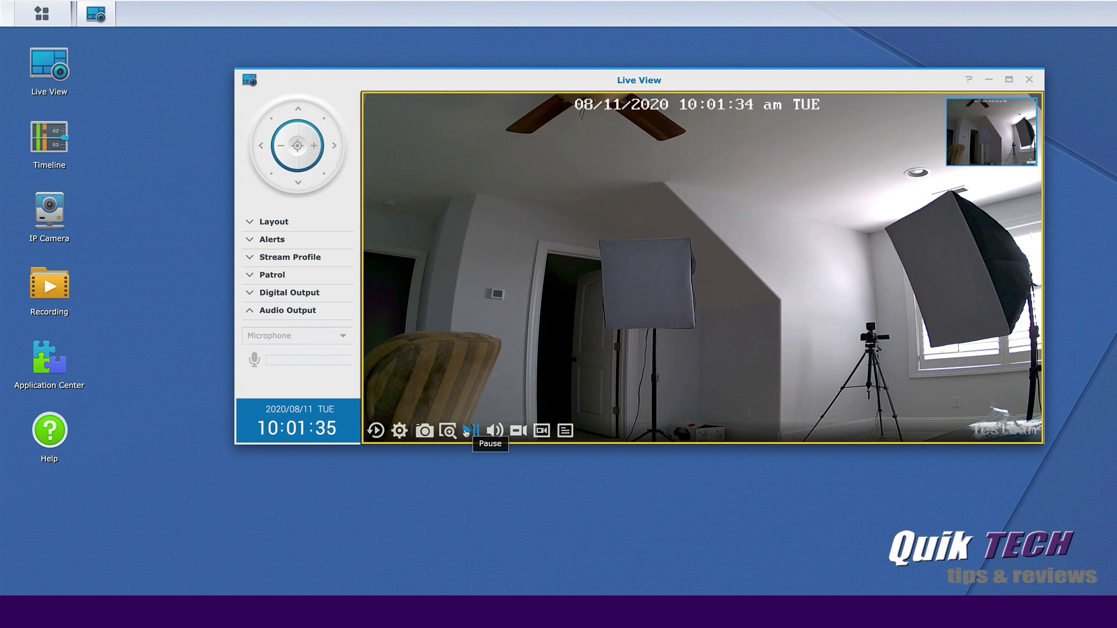
mouse_move(494, 434)
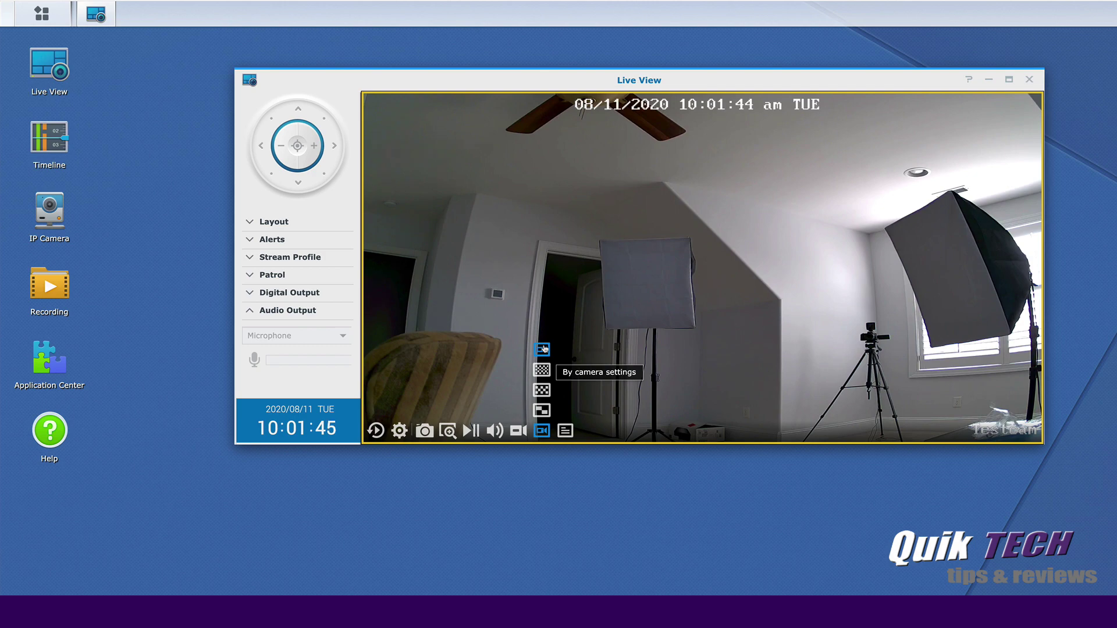
Step: Show Lab Cam's stream info: H.264, 15 FPS, 1032 Kbps, 2304x1296
left_click(564, 432)
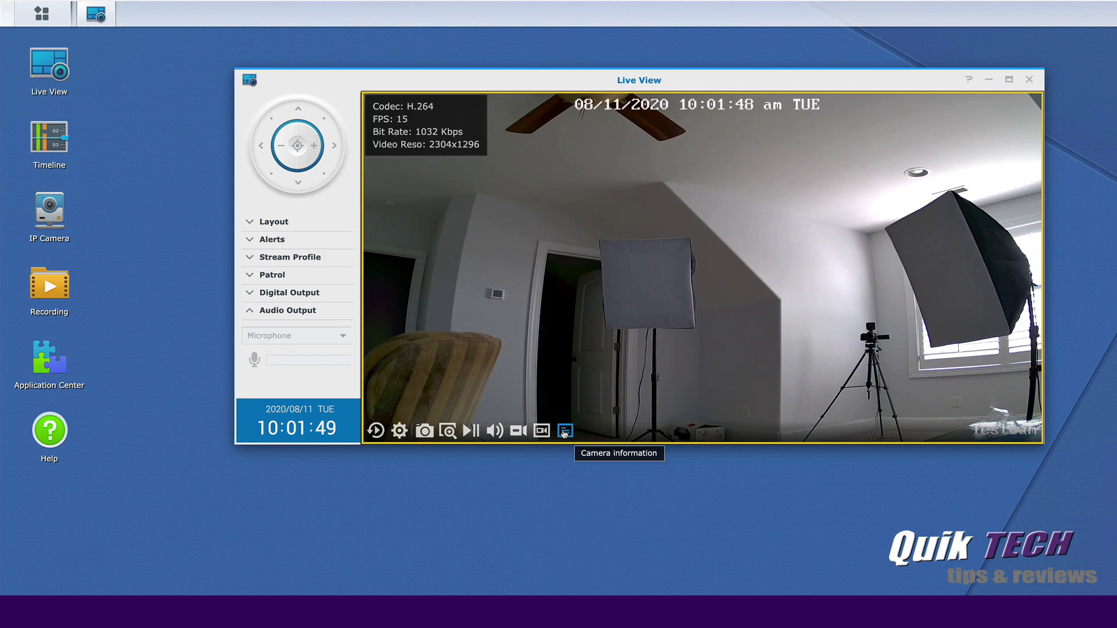